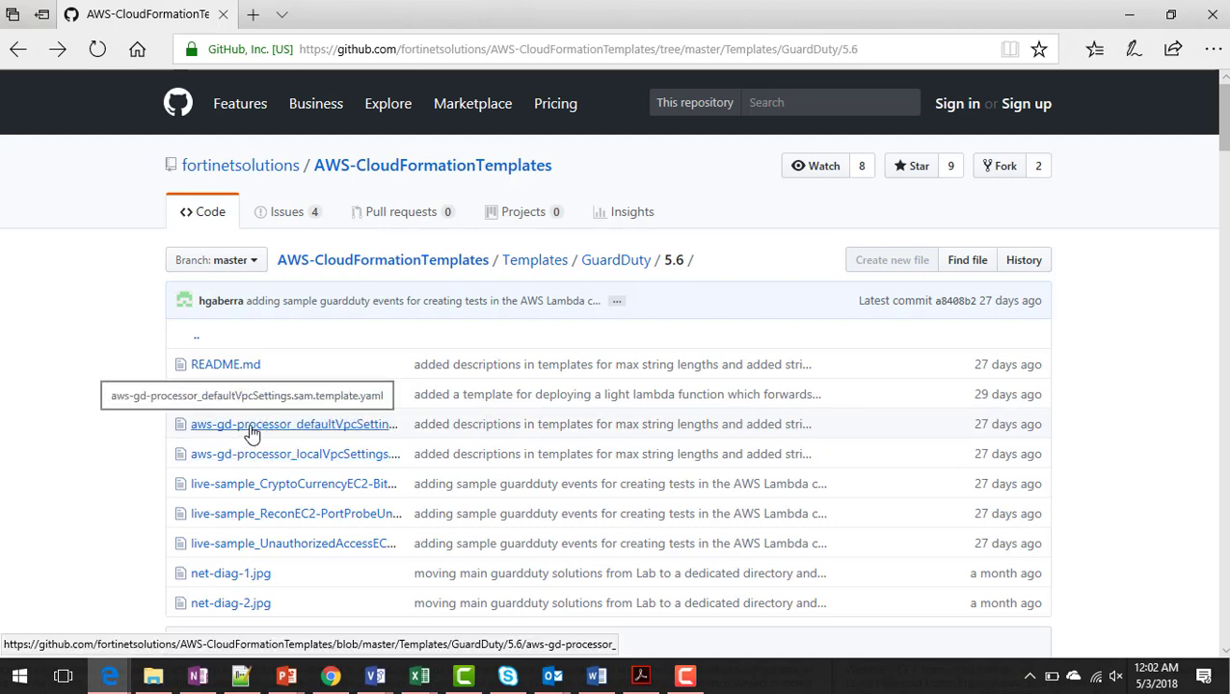
- Check the gdIp-, gdDns- and gdGrp- prefix defaults in the defaultVpcSettings processor template on GitHub
left_click(252, 429)
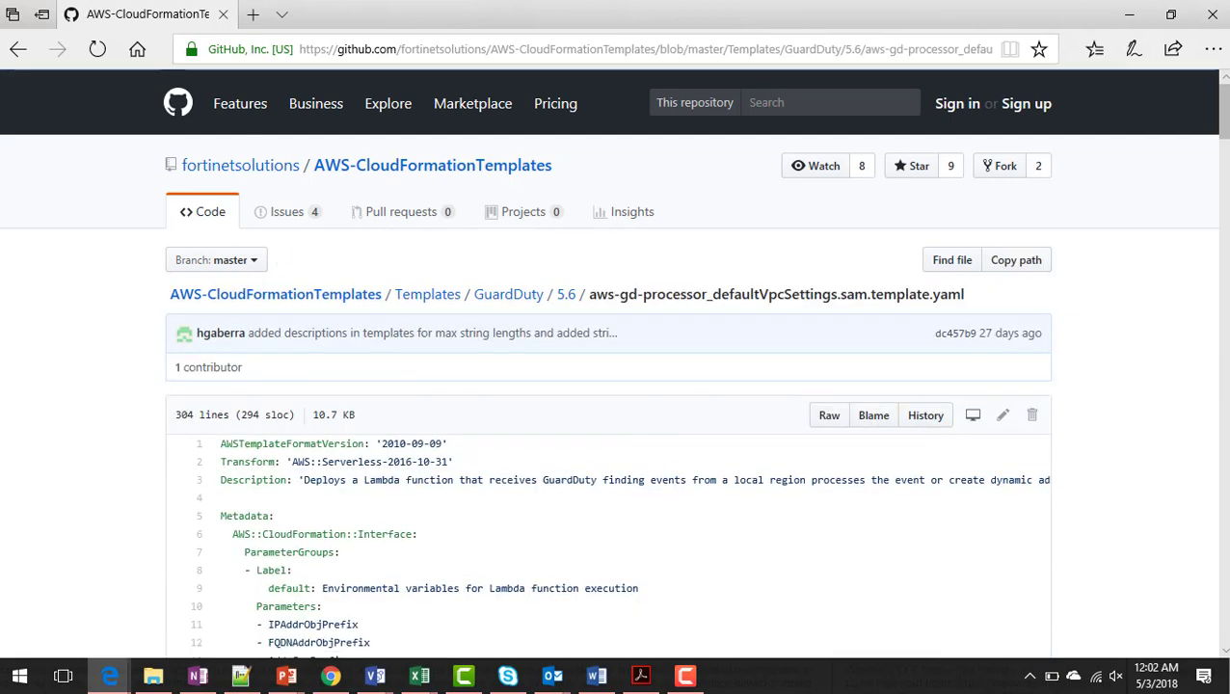
scroll(615, 367, "down", 8)
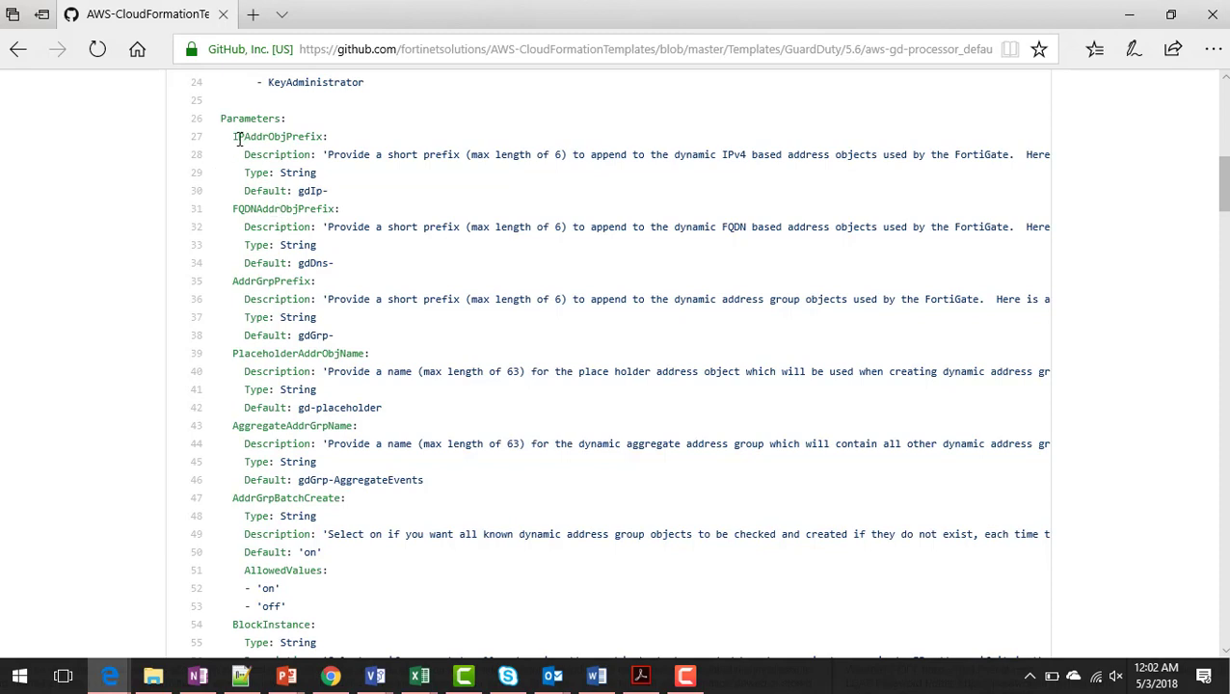
left_click_drag(238, 136, 324, 134)
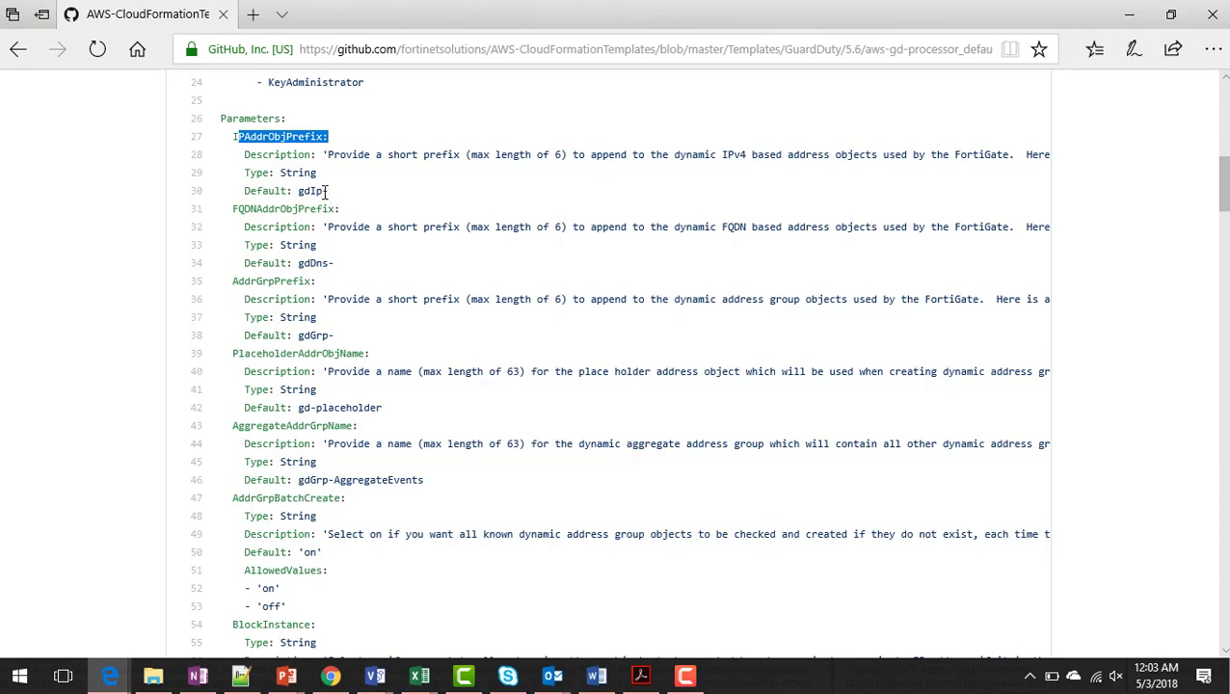
left_click_drag(294, 191, 333, 193)
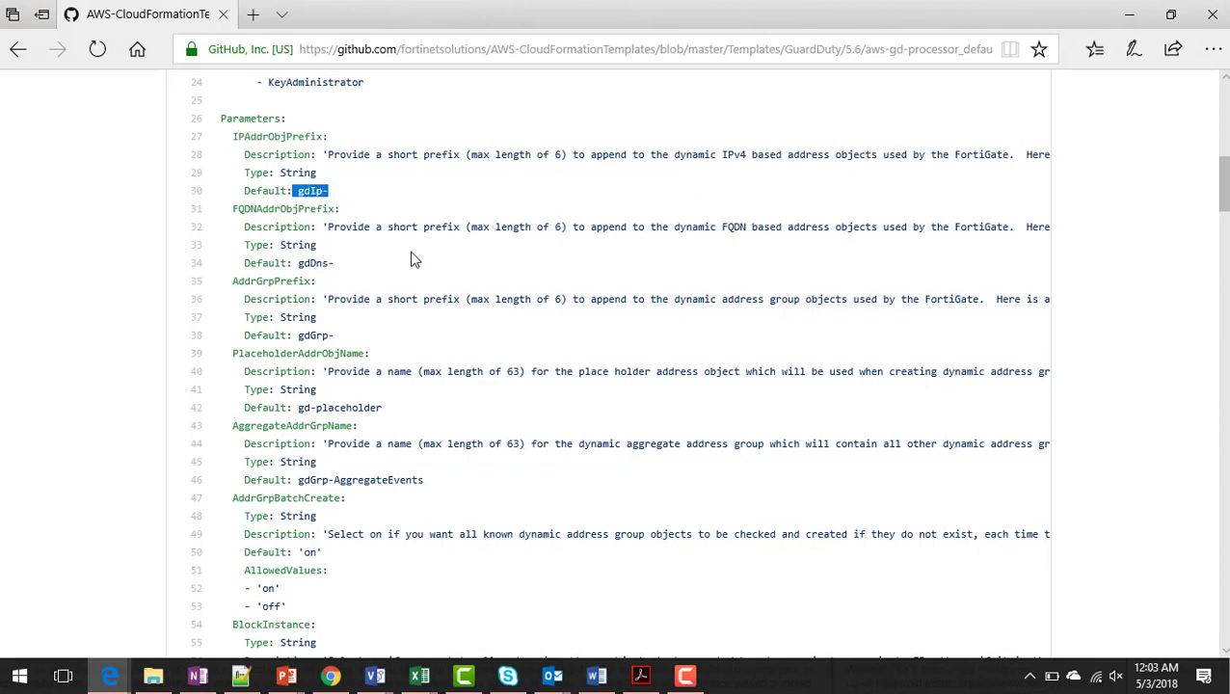
left_click_drag(299, 262, 325, 264)
left_click(513, 230)
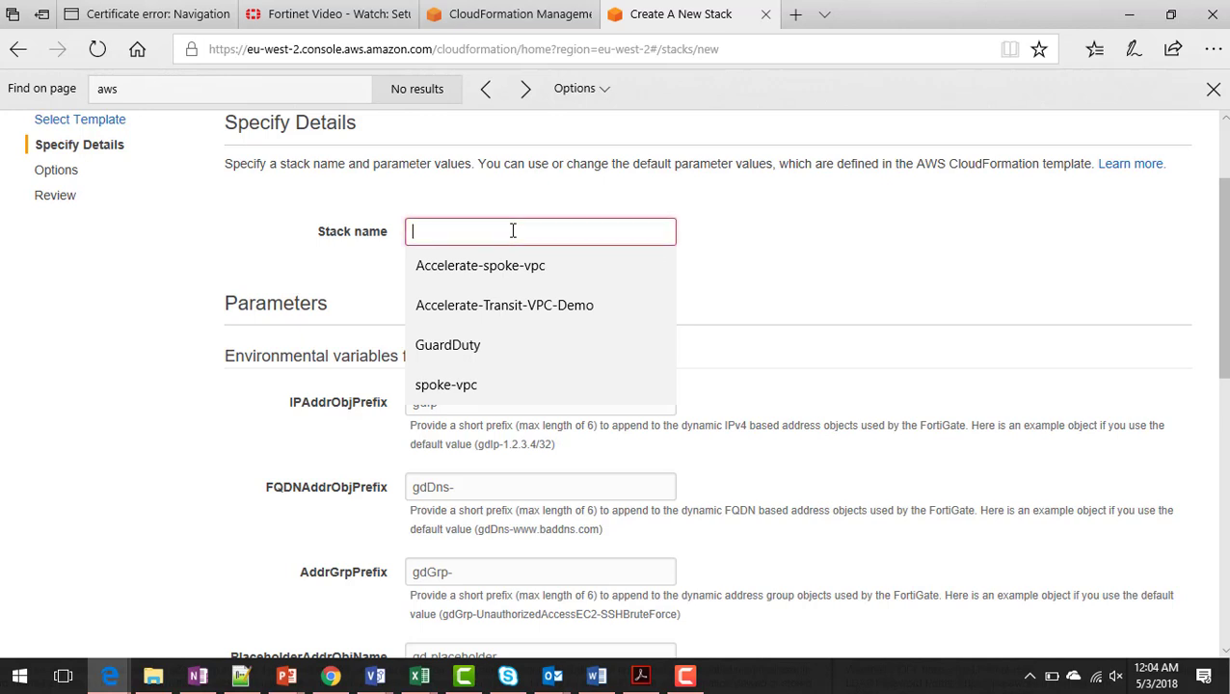
- Enter GuardDuty-MainEvent as stack name and replace KeyAdministrator johndoe with SDNConnector
type("GuardD")
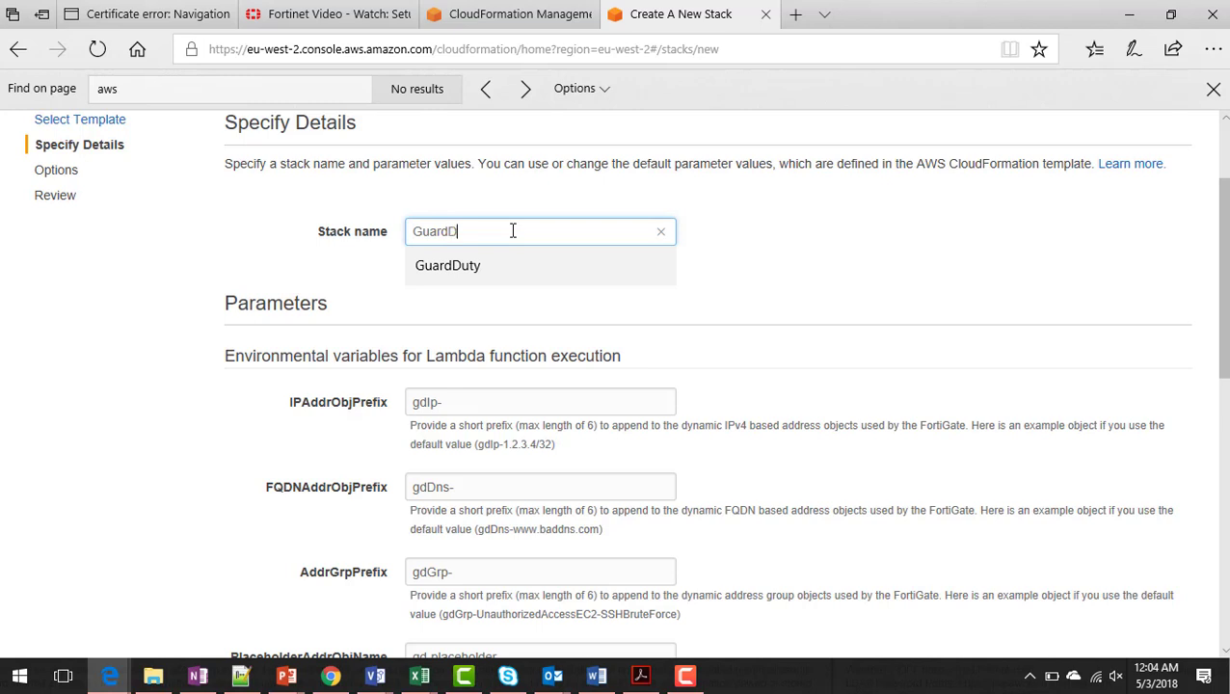
type("uty-Main")
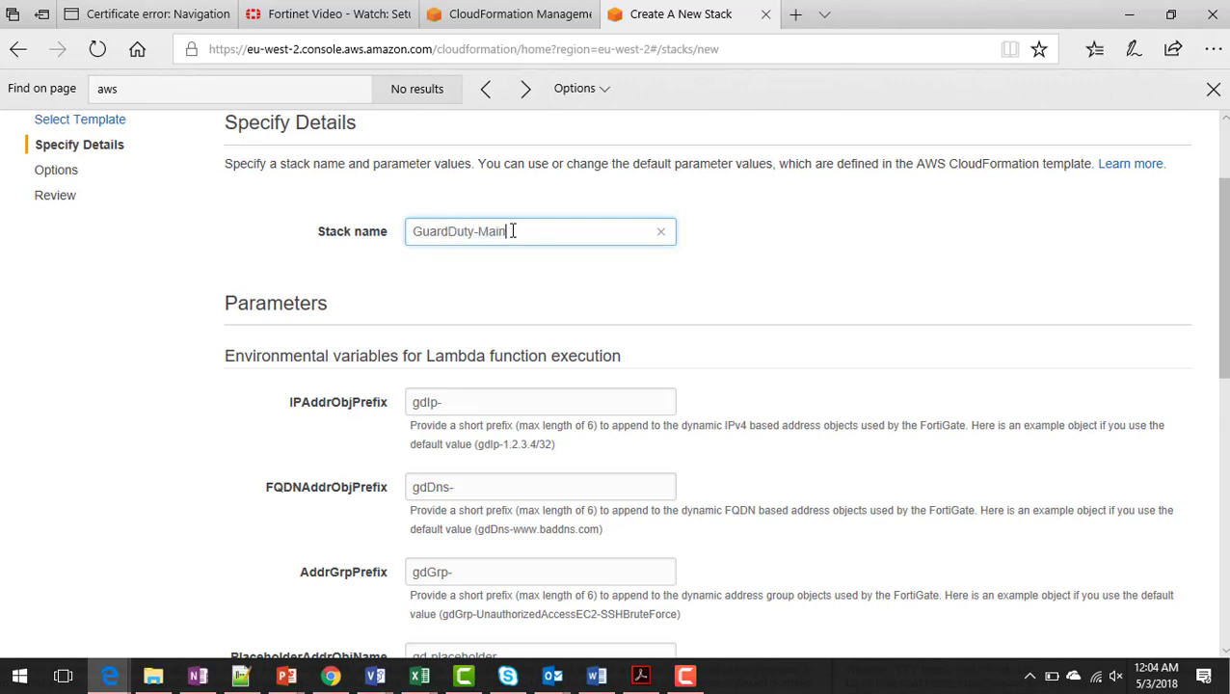
type("Event")
scroll(527, 234, "down", 3)
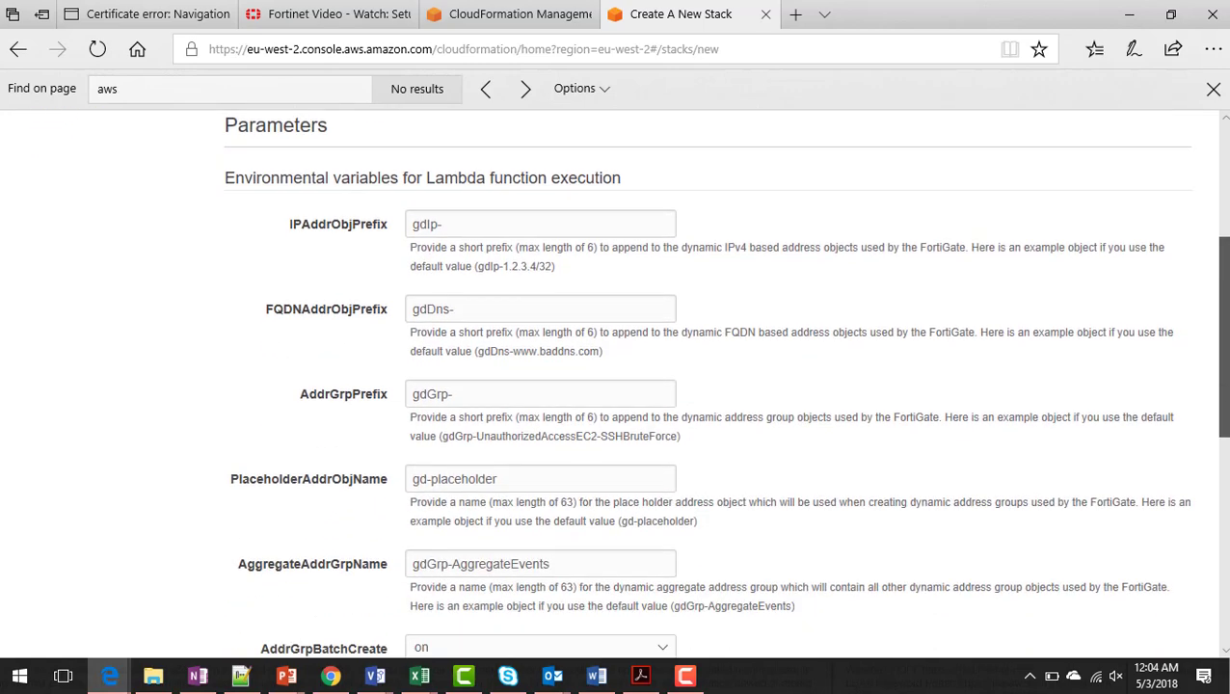
scroll(723, 385, "down", 4)
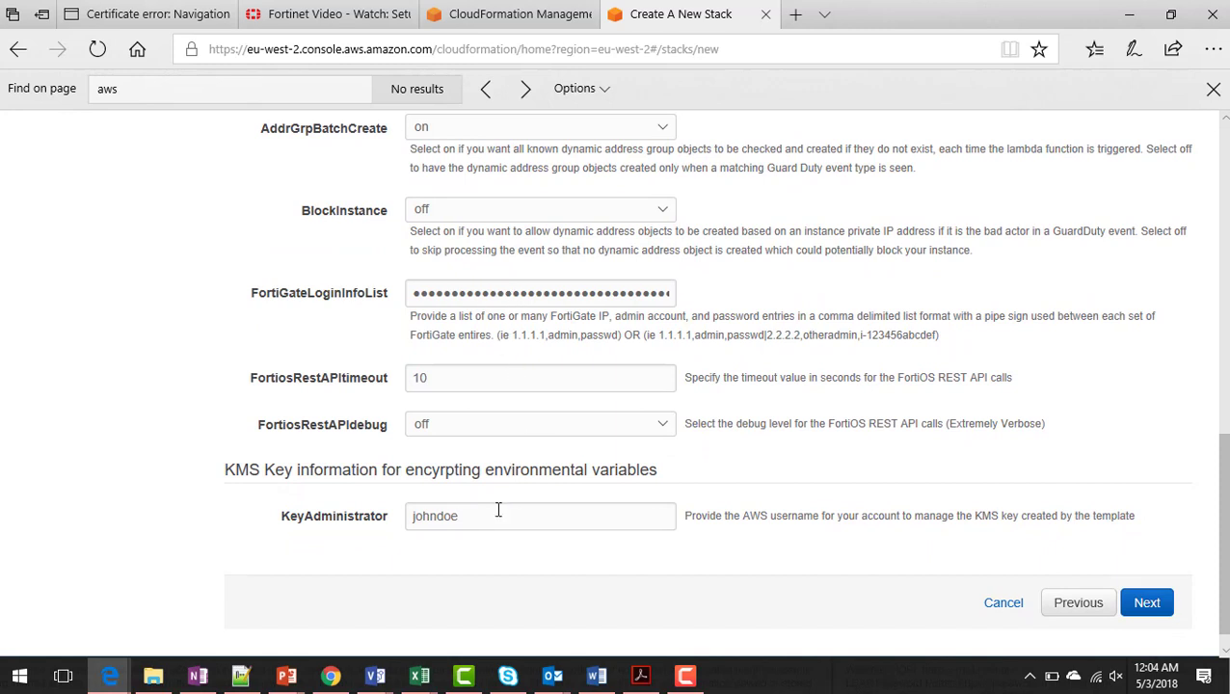
left_click_drag(498, 510, 351, 530)
type("SDN")
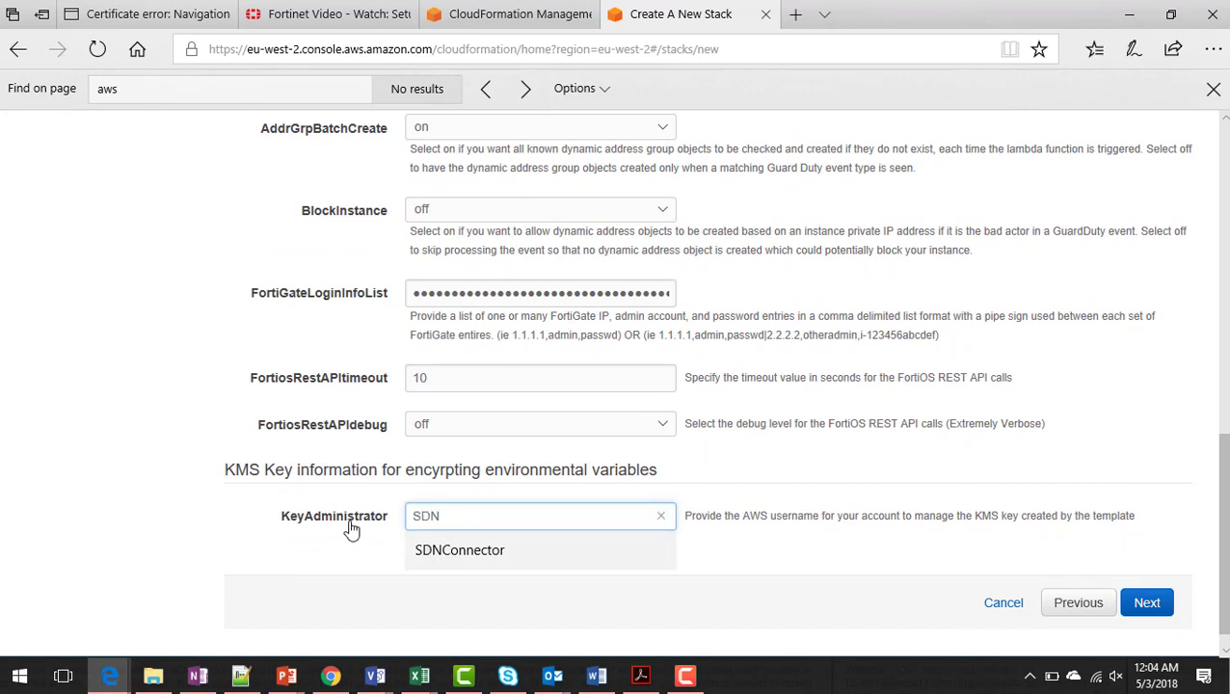
left_click(424, 549)
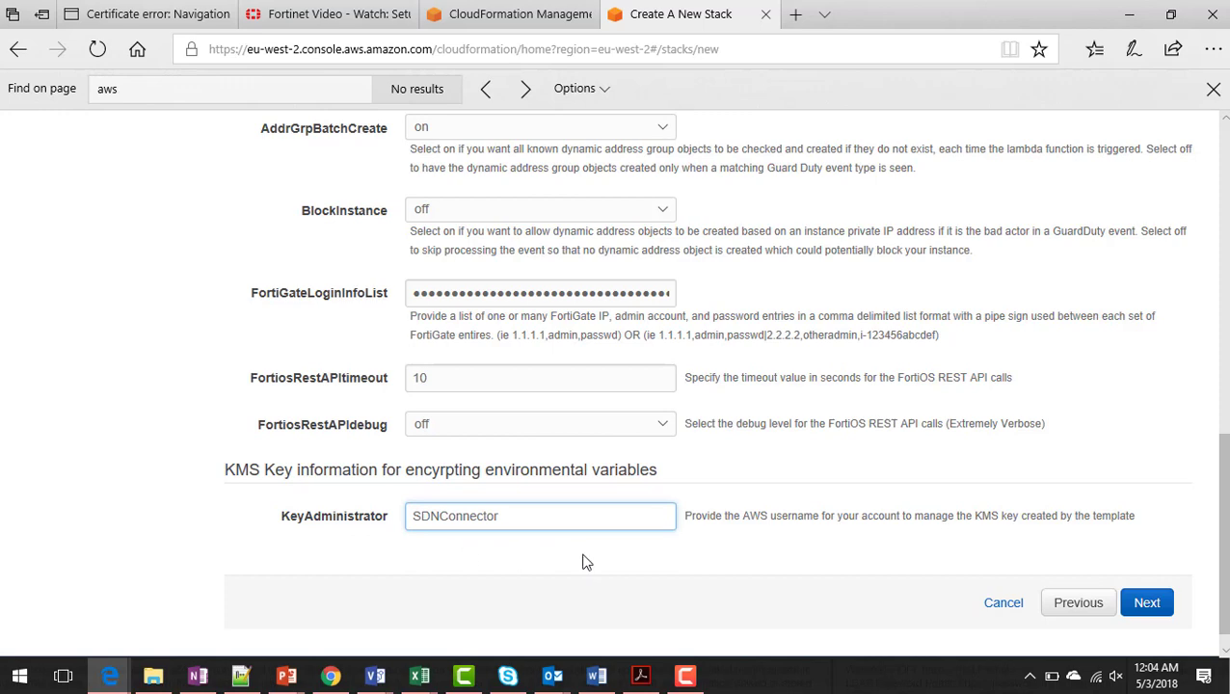
- Advance to the review page and acknowledge both IAM capability checkboxes
left_click(1145, 599)
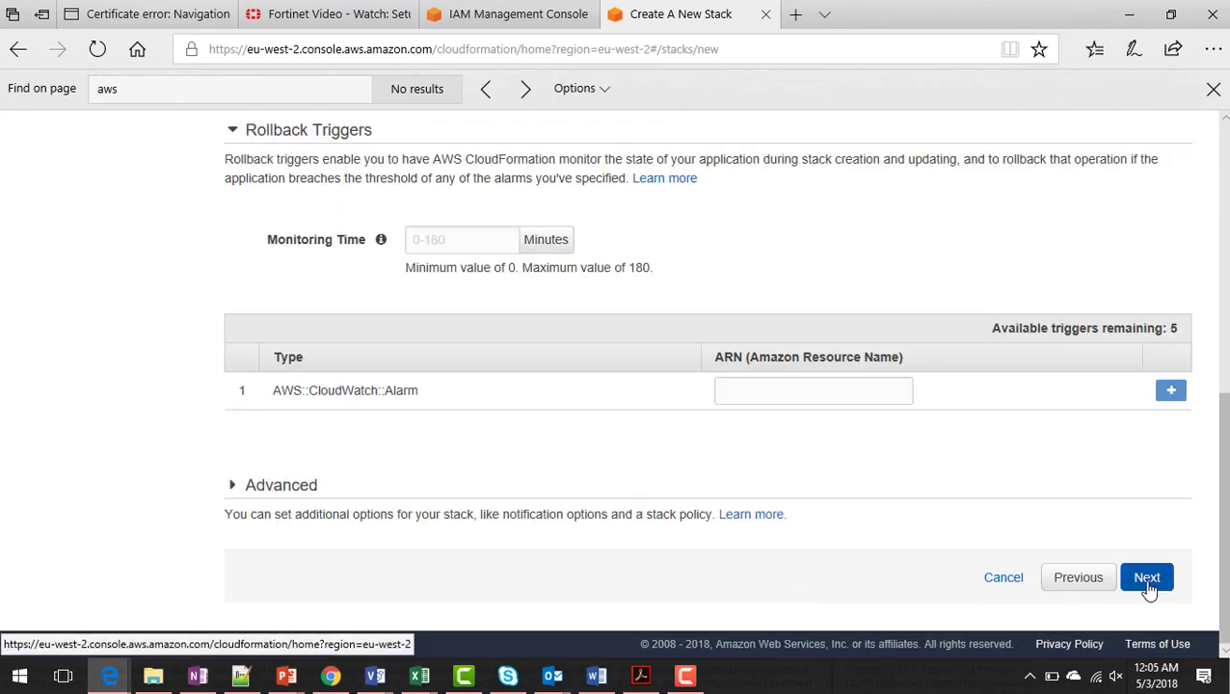
left_click(1147, 583)
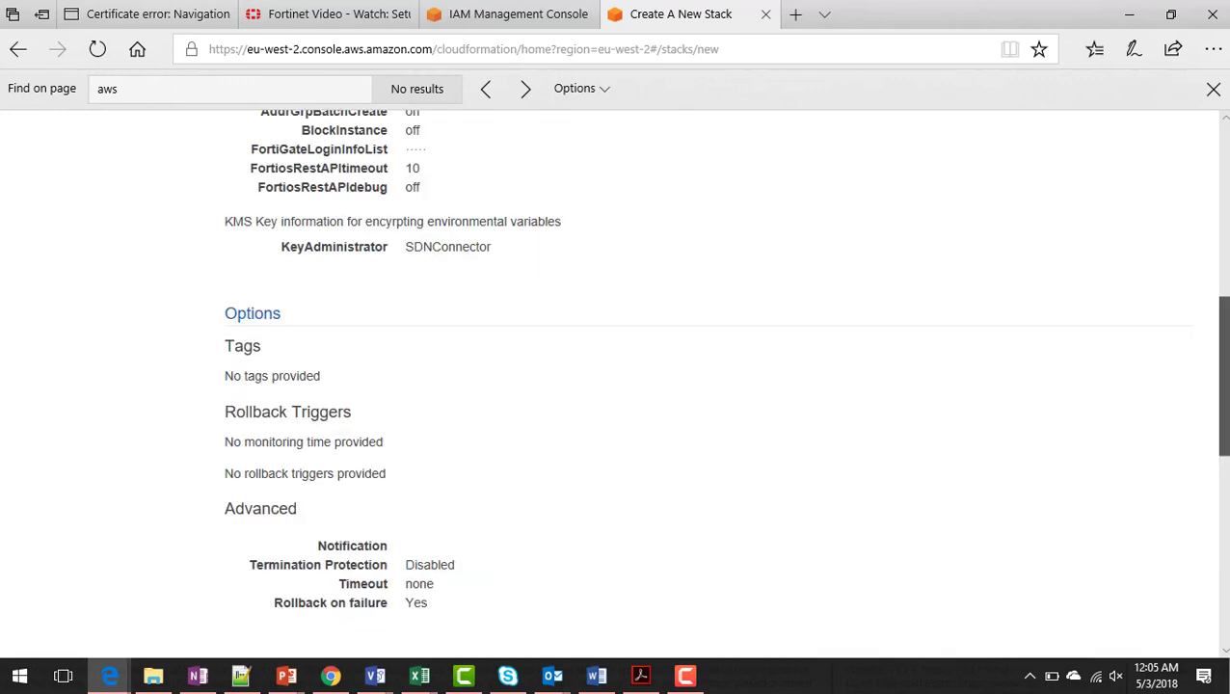
scroll(676, 428, "down", 5)
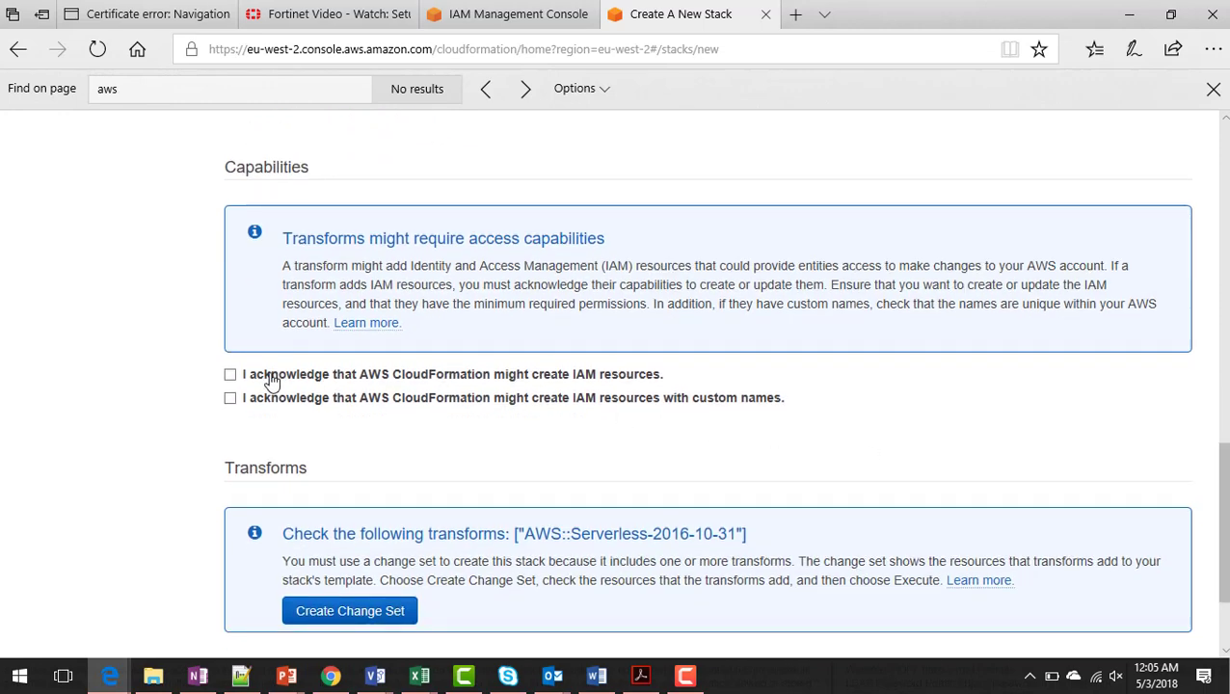
left_click(230, 375)
left_click(231, 398)
- Create the change set and execute it to launch GuardDuty-MainEvent
left_click_drag(1226, 537, 1226, 576)
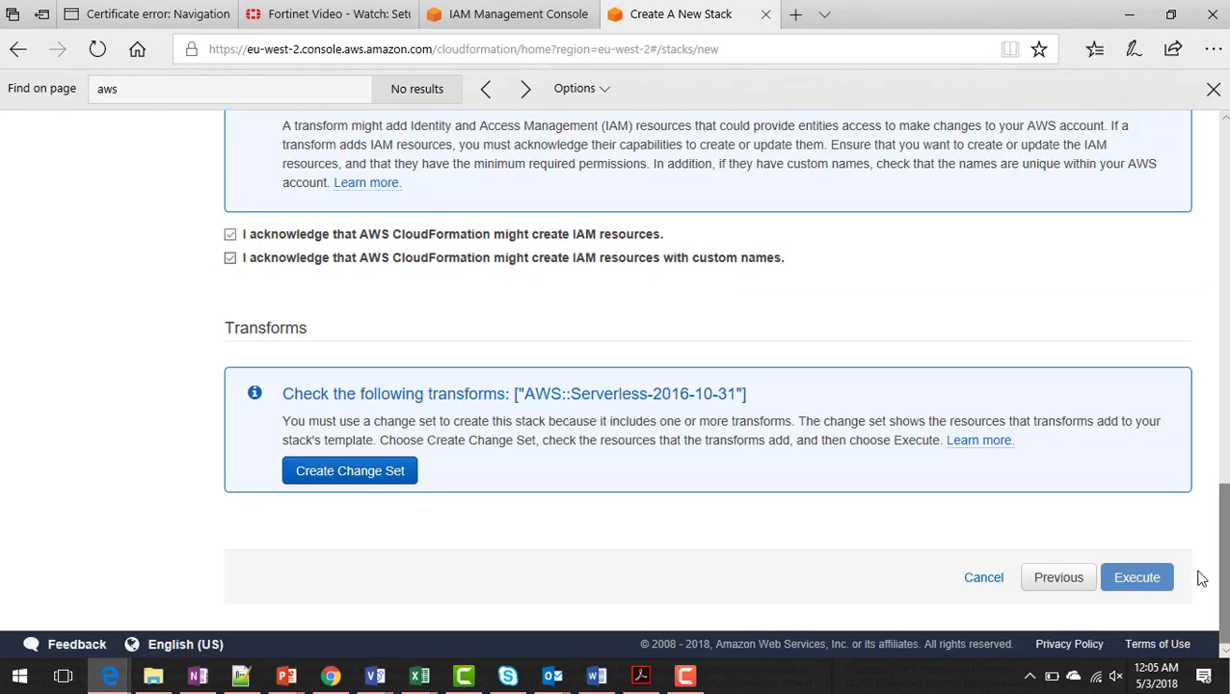
left_click(379, 475)
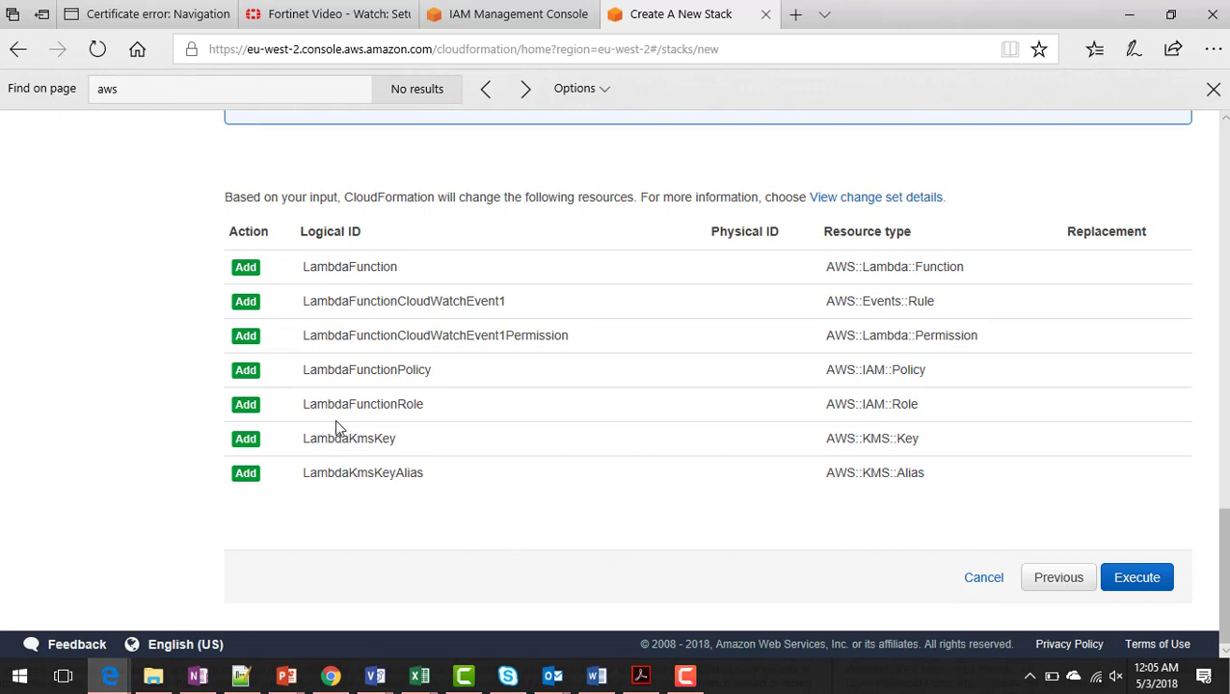
left_click(1157, 583)
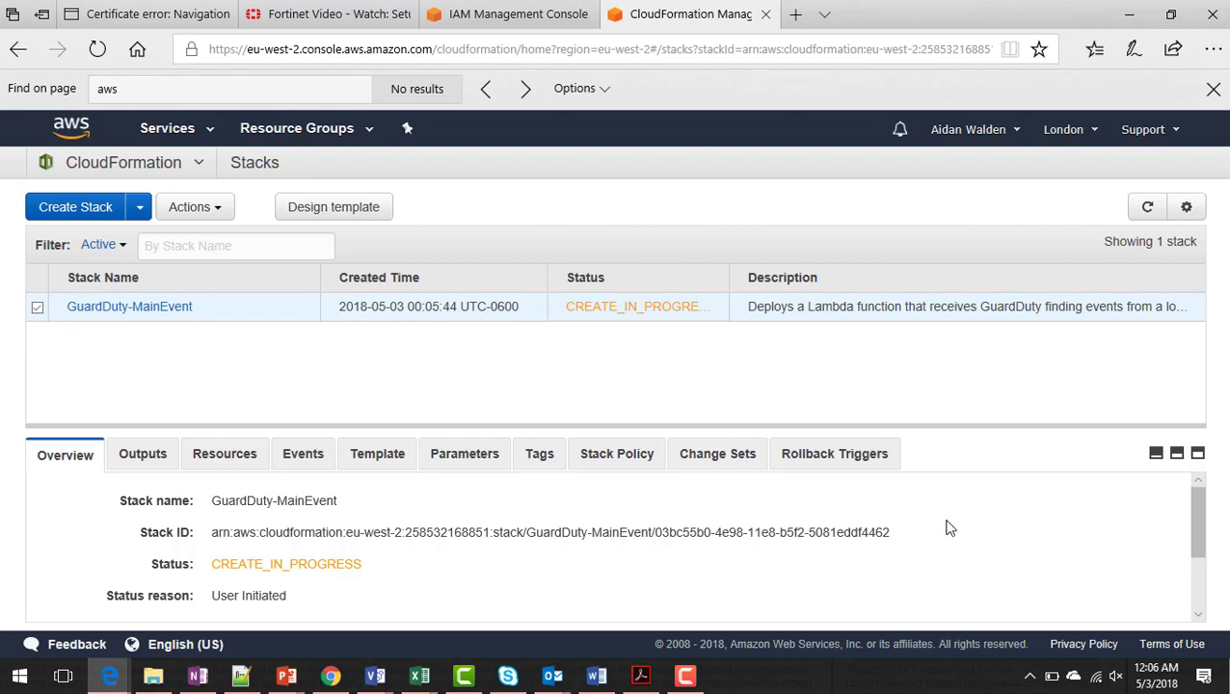
- Confirm GuardDuty-MainEvent is CREATE_COMPLETE and review its TargetLambdaName, ARN and eu-west-2 region outputs
left_click(294, 460)
left_click_drag(428, 425, 431, 353)
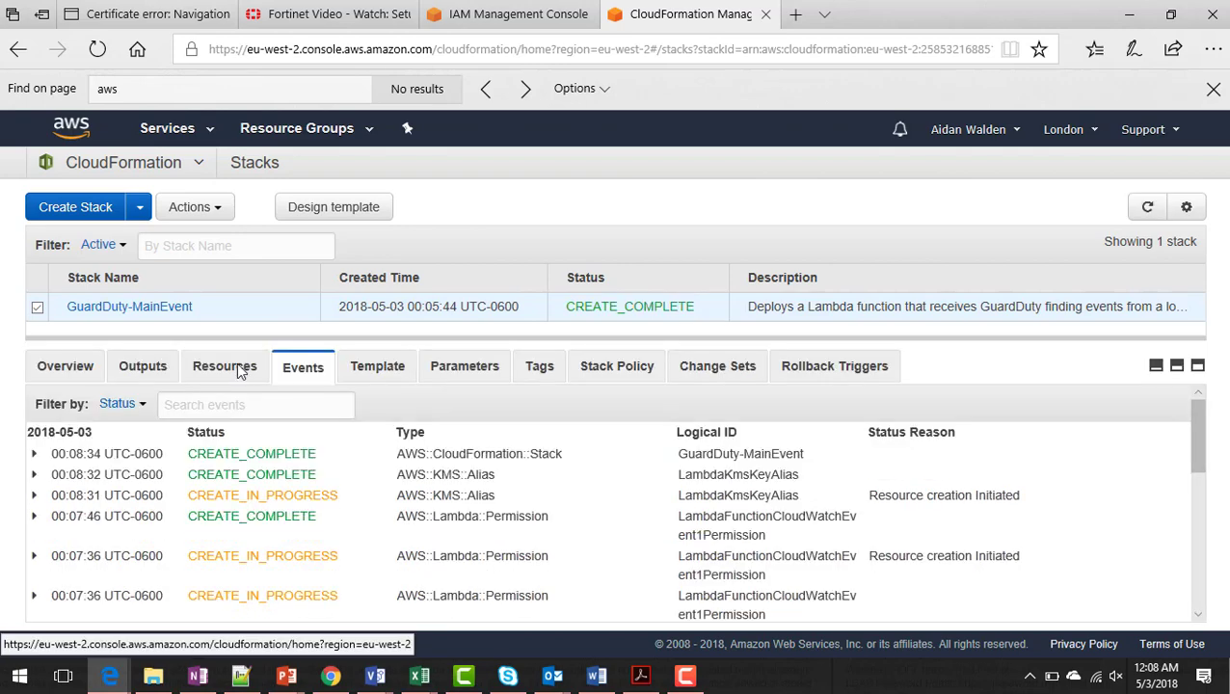
left_click(142, 368)
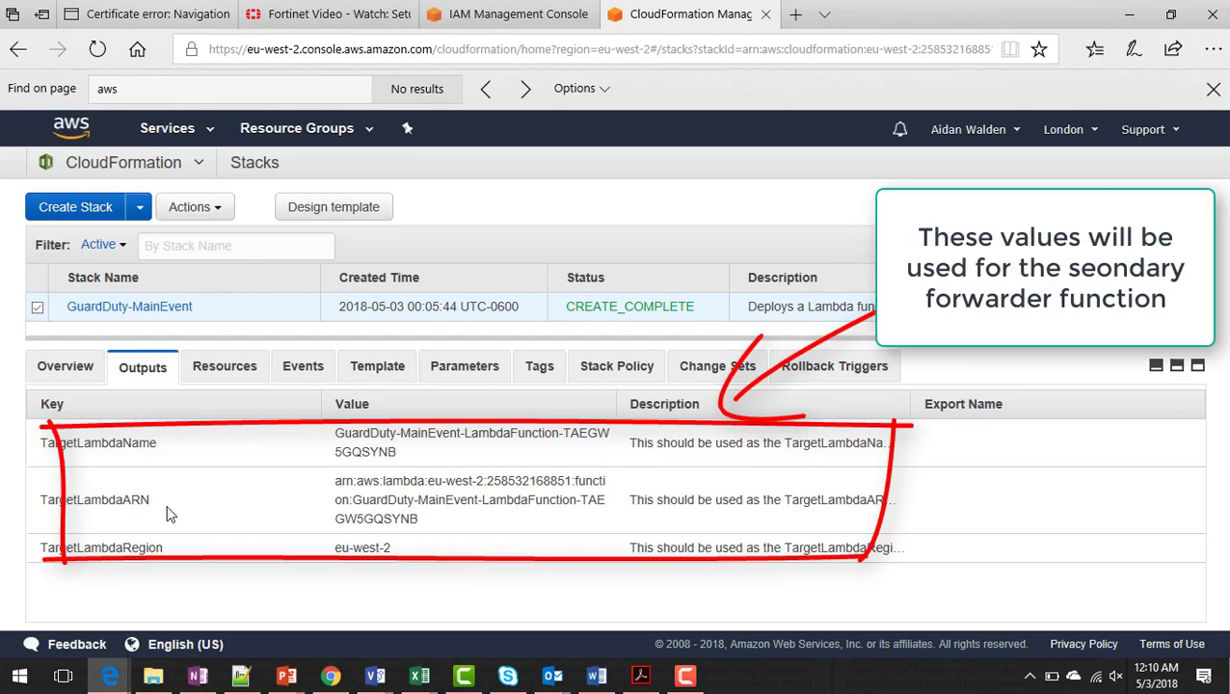
left_click(528, 26)
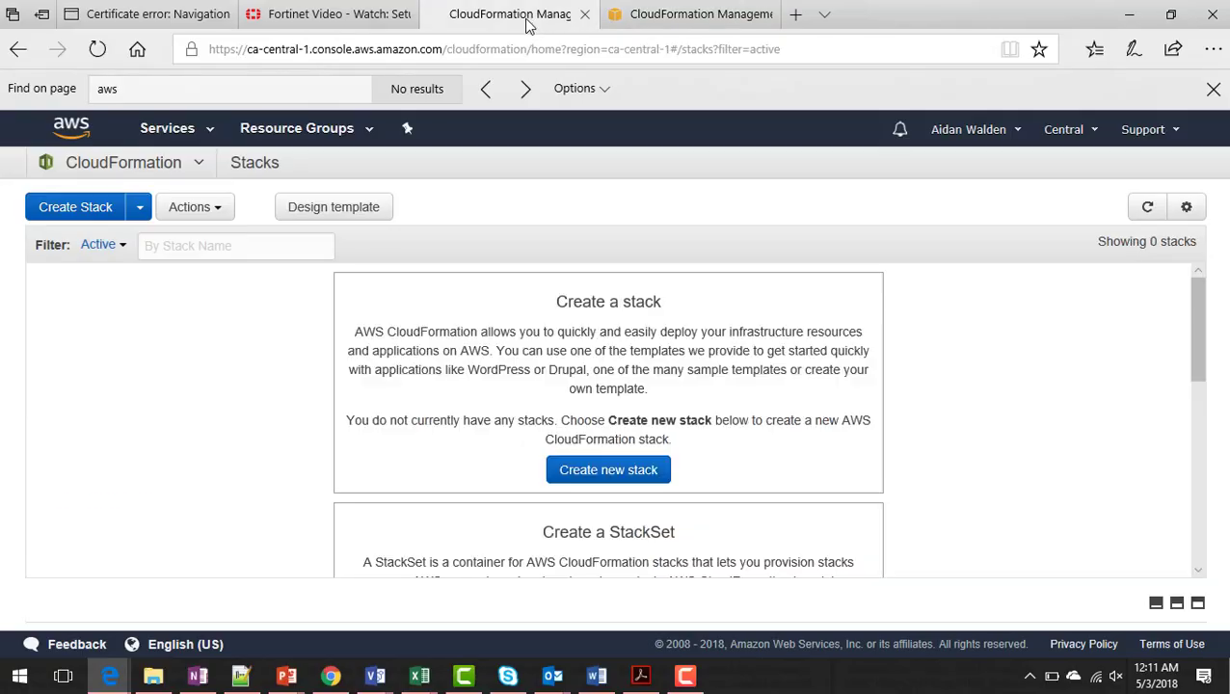
- Start a new ca-central-1 stack by uploading the forwarder template from Documents
left_click(603, 472)
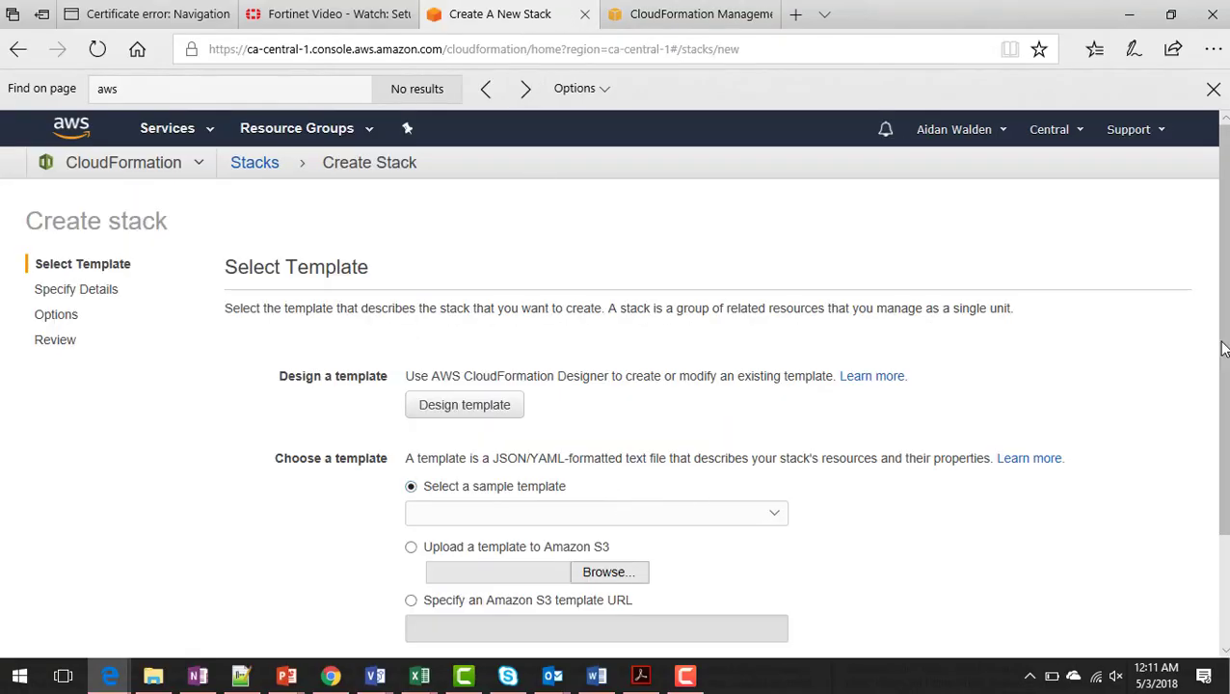
scroll(625, 482, "down", 1)
left_click(624, 479)
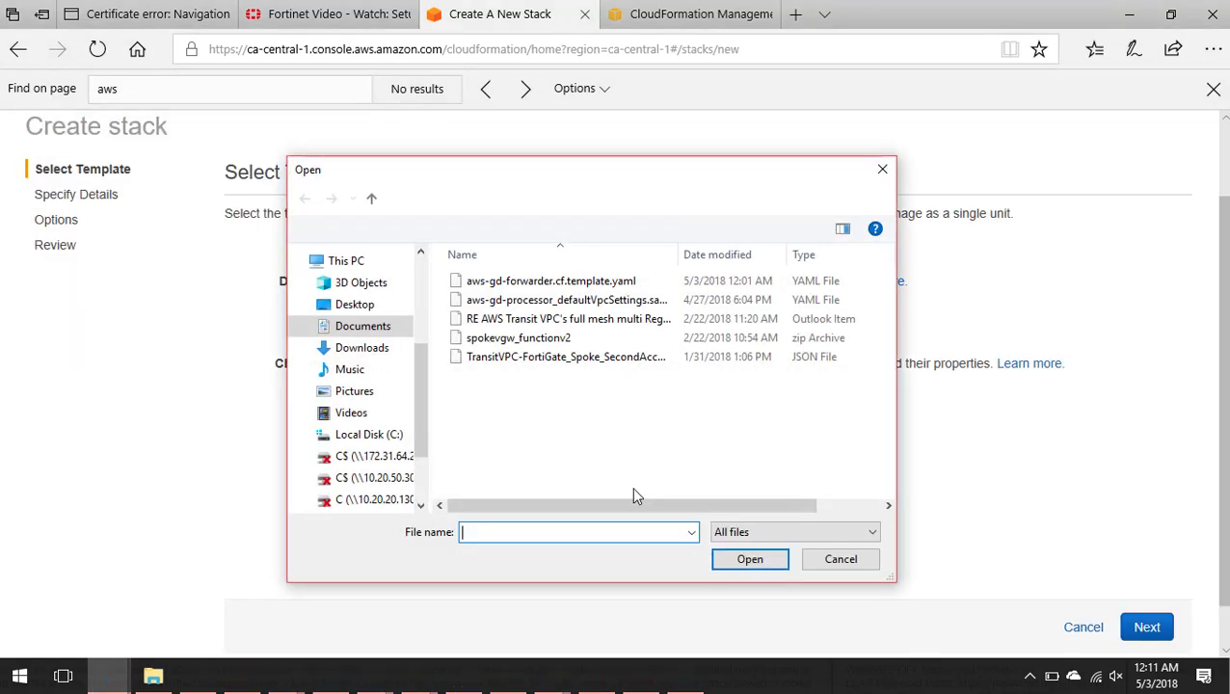
double_click(548, 292)
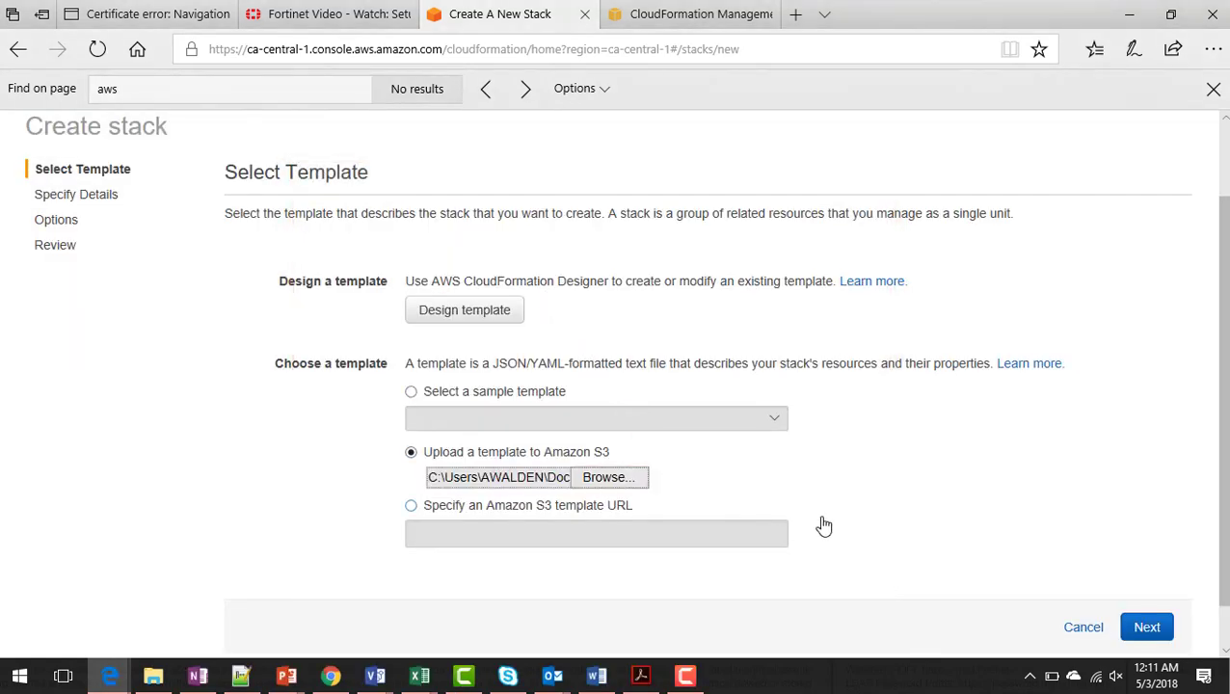
left_click(1146, 629)
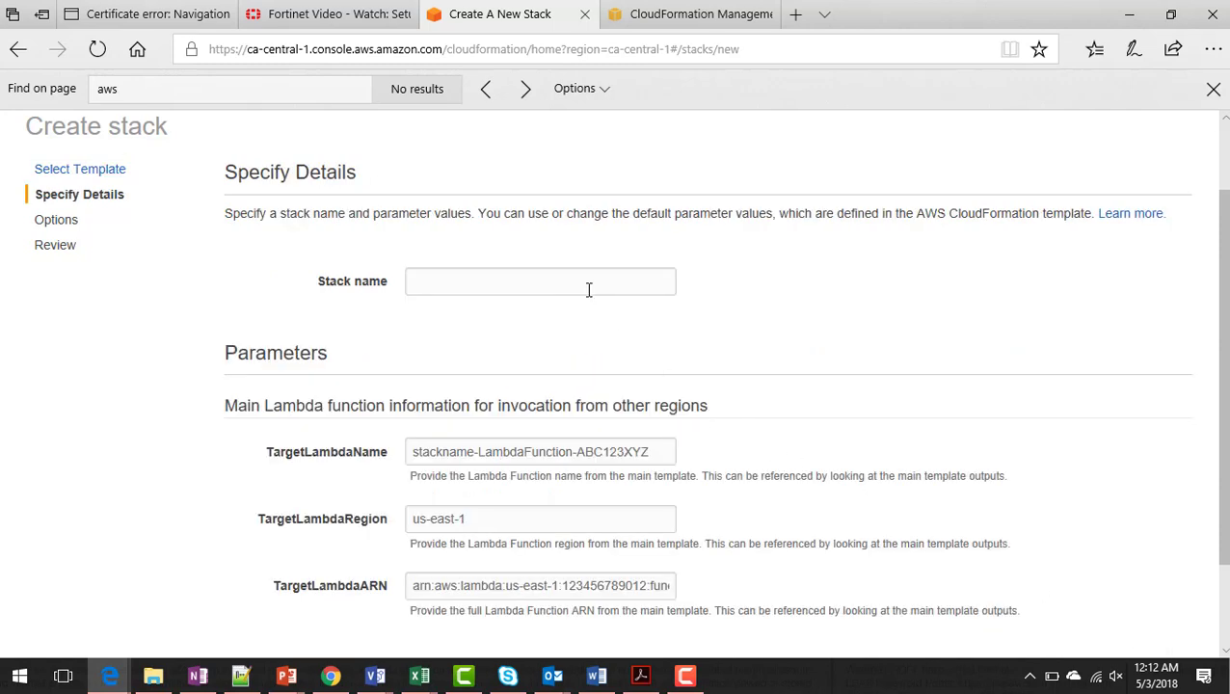
- Name the stack GuardDuty-SecEvent with the main Lambda's name, ARN and eu-west-2 region
left_click(588, 289)
type("GuardDuty-SecEvent")
left_click(581, 450)
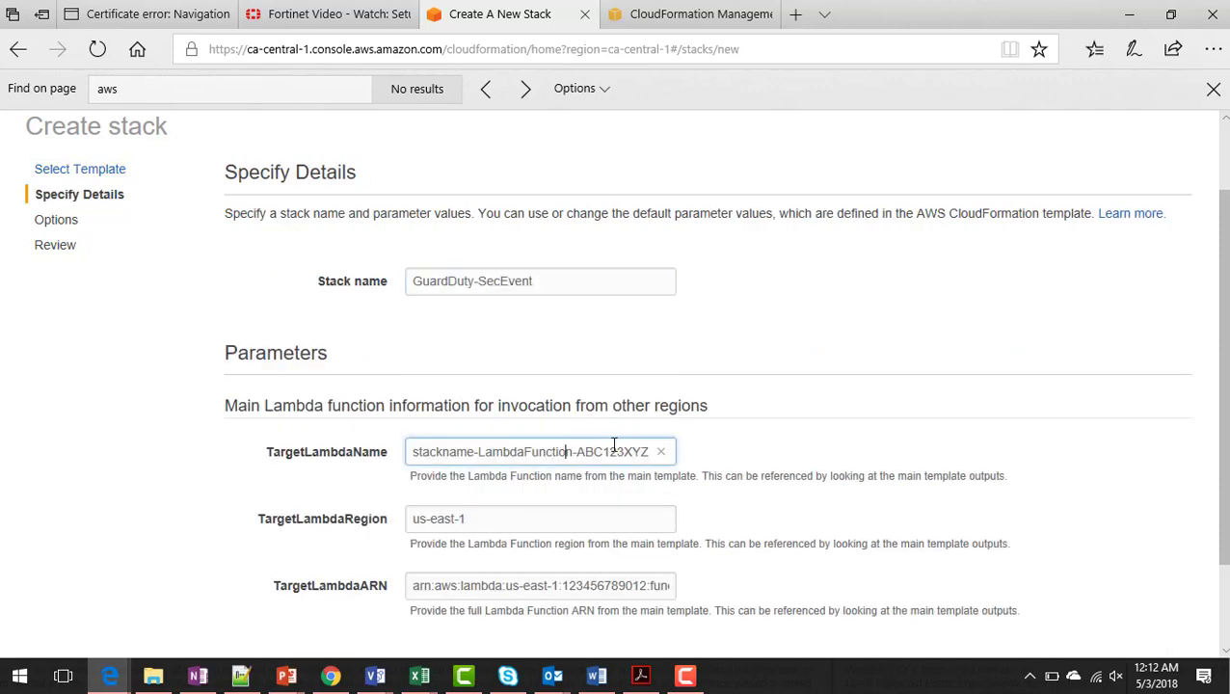
left_click_drag(641, 455, 321, 453)
key("BackSpace")
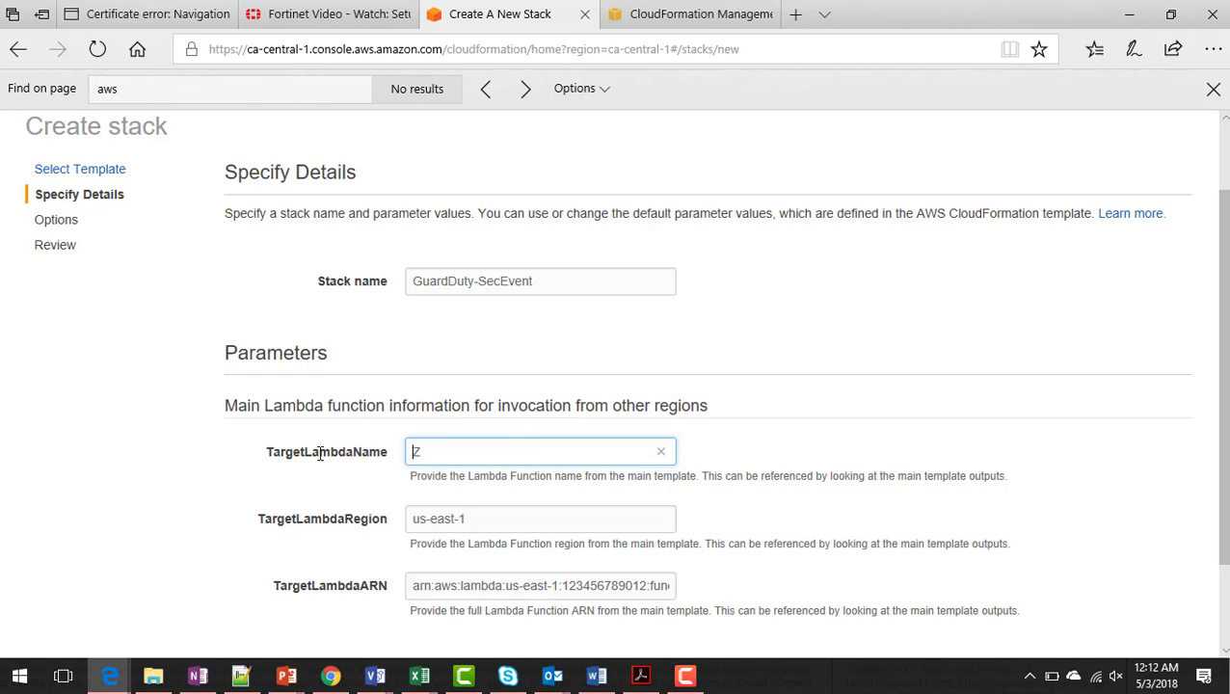
key("ctrl+v")
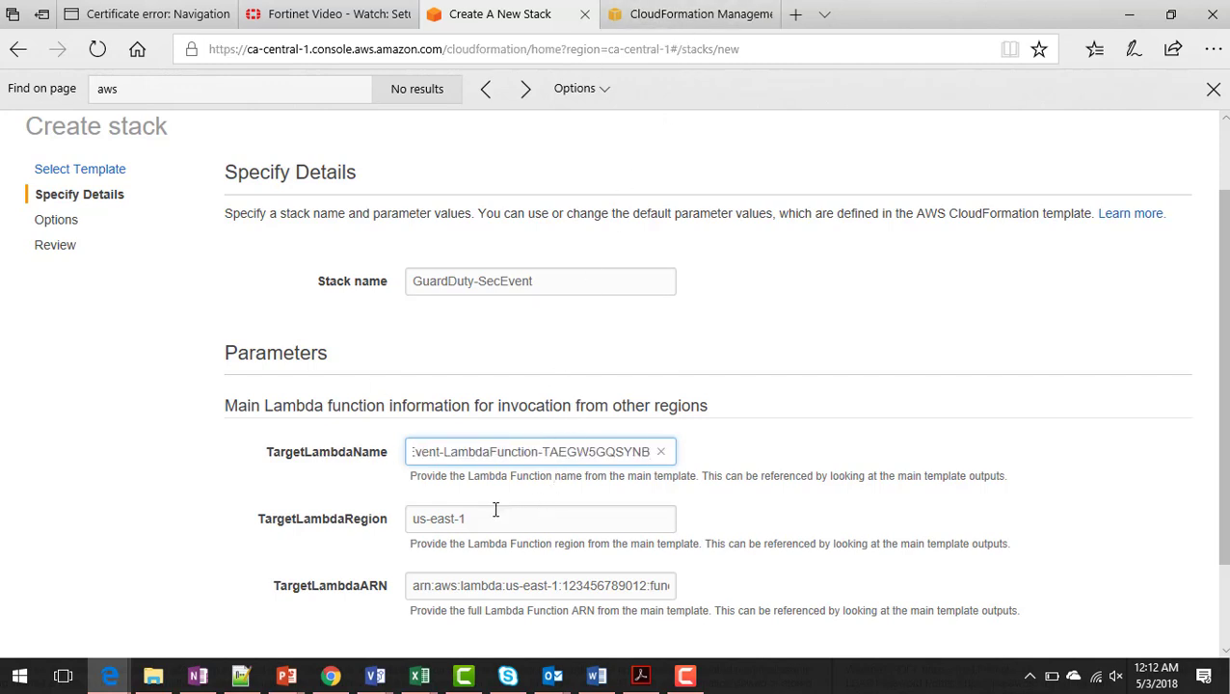
key("Tab")
type("eu-west-2")
key("Tab")
key("ctrl+v")
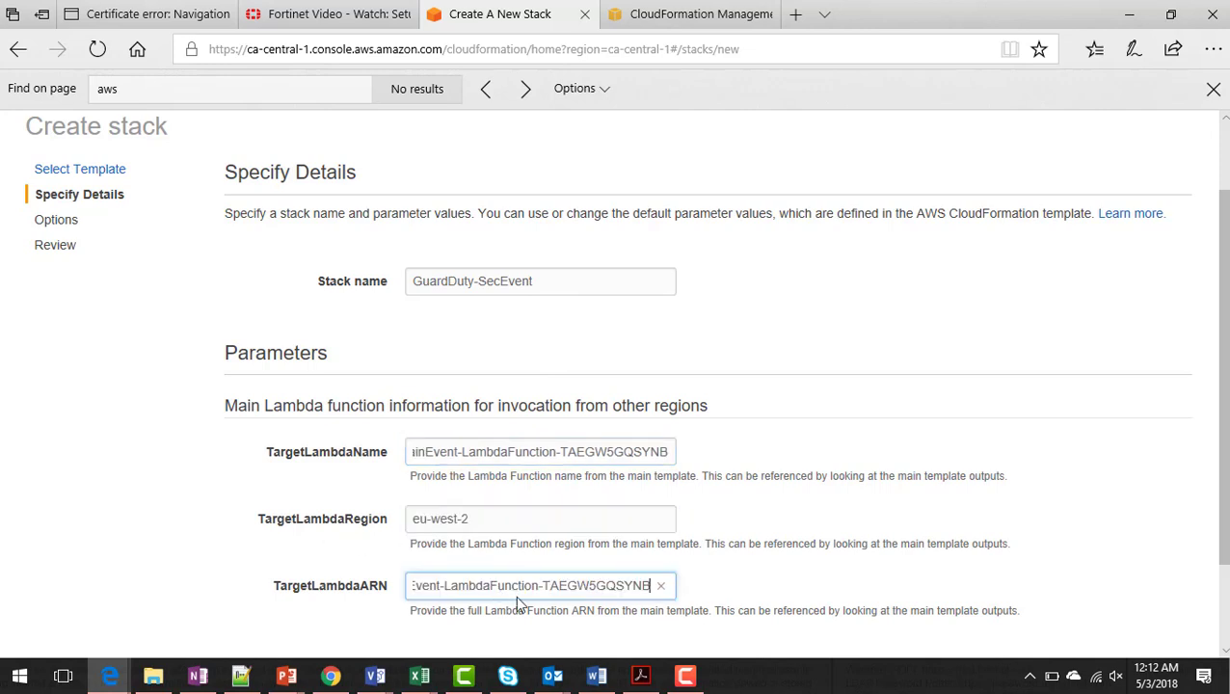
scroll(1175, 455, "down", 5)
left_click(1159, 574)
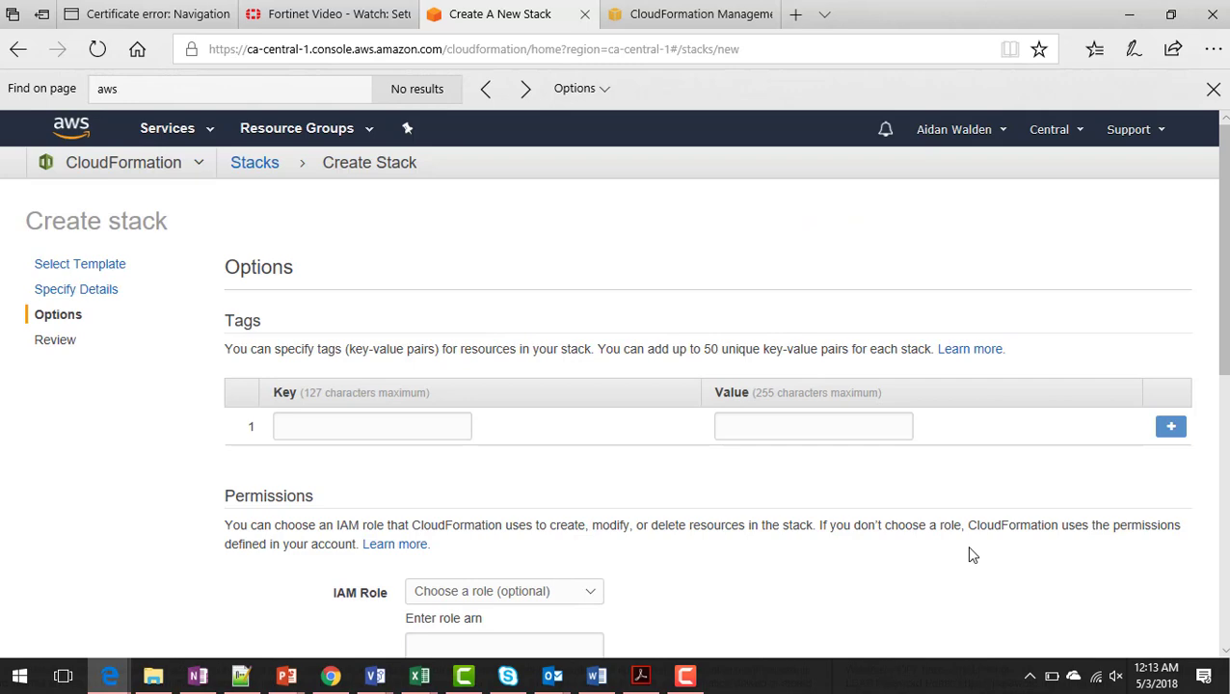
- Leave Tags, Permissions and Rollback Triggers empty on the GuardDuty-SecEvent Options step
scroll(968, 550, "down", 3)
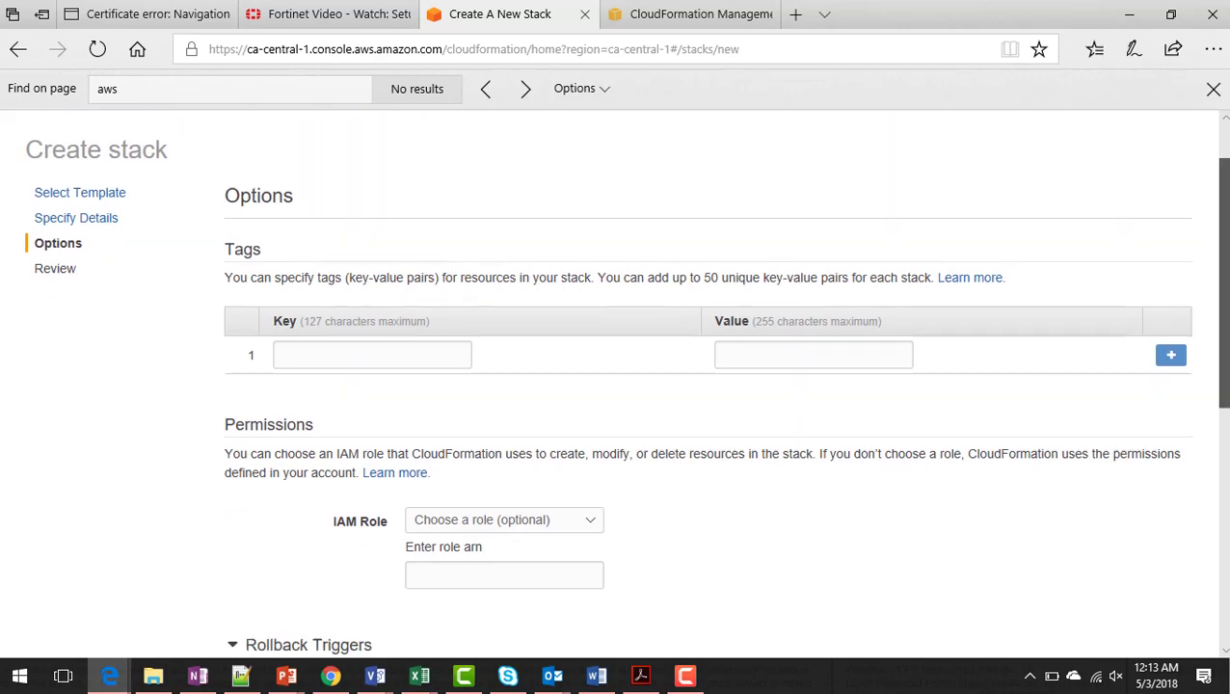
scroll(723, 376, "down", 4)
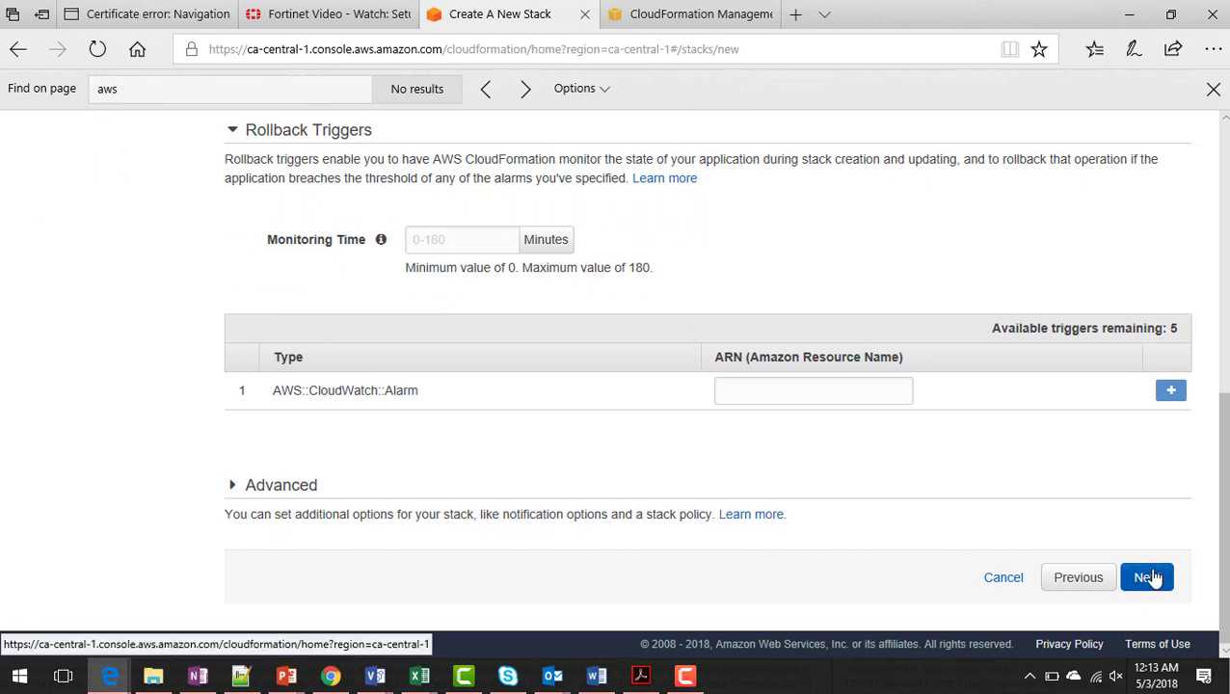
- Acknowledge IAM resources, create GuardDuty-SecEvent, and view its created resources
left_click(1147, 577)
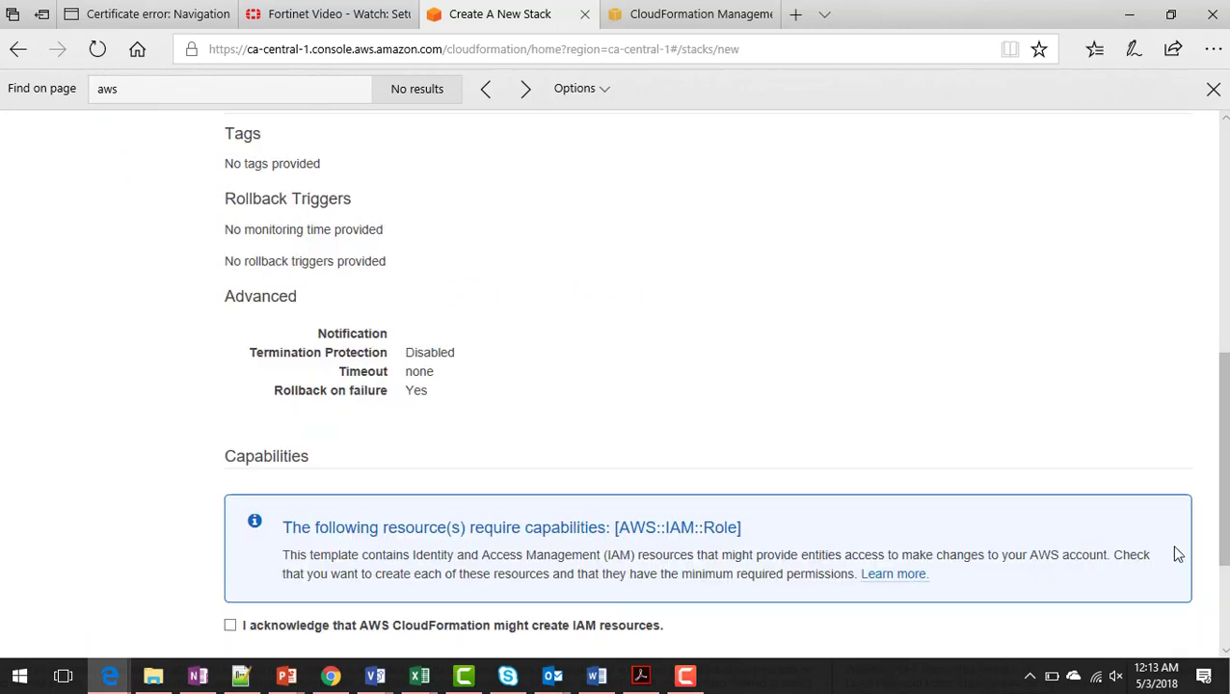
scroll(723, 376, "down", 1)
scroll(1185, 475, "down", 2)
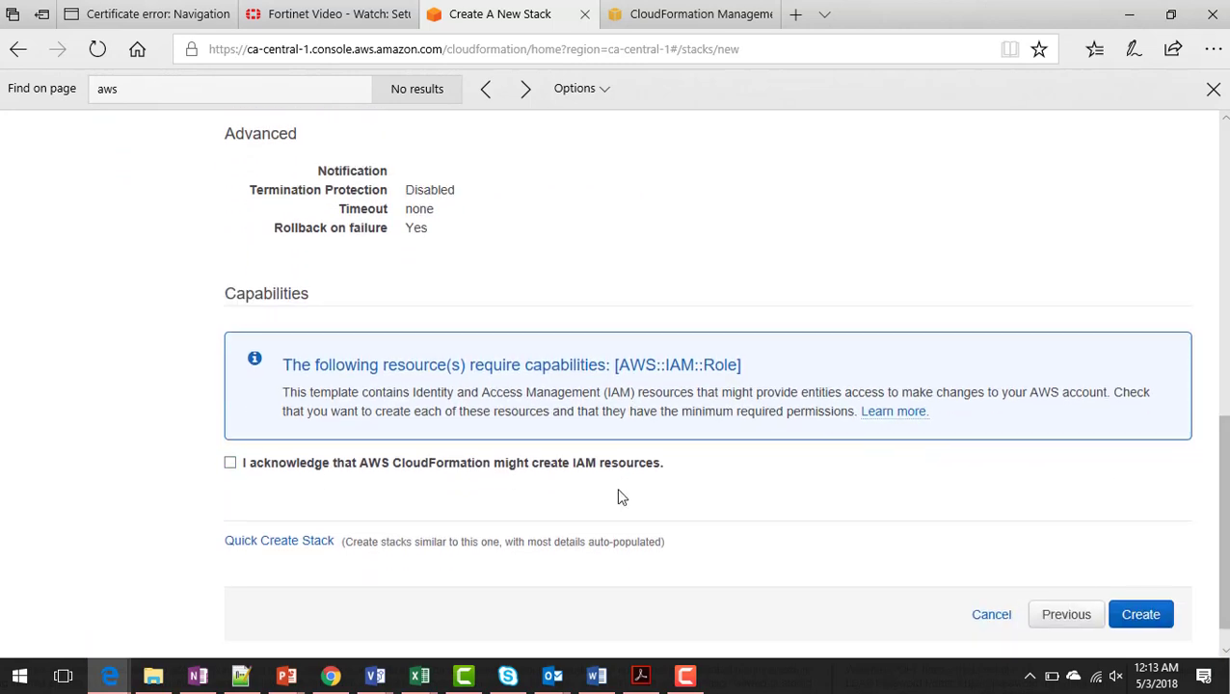
left_click(230, 464)
left_click(1135, 616)
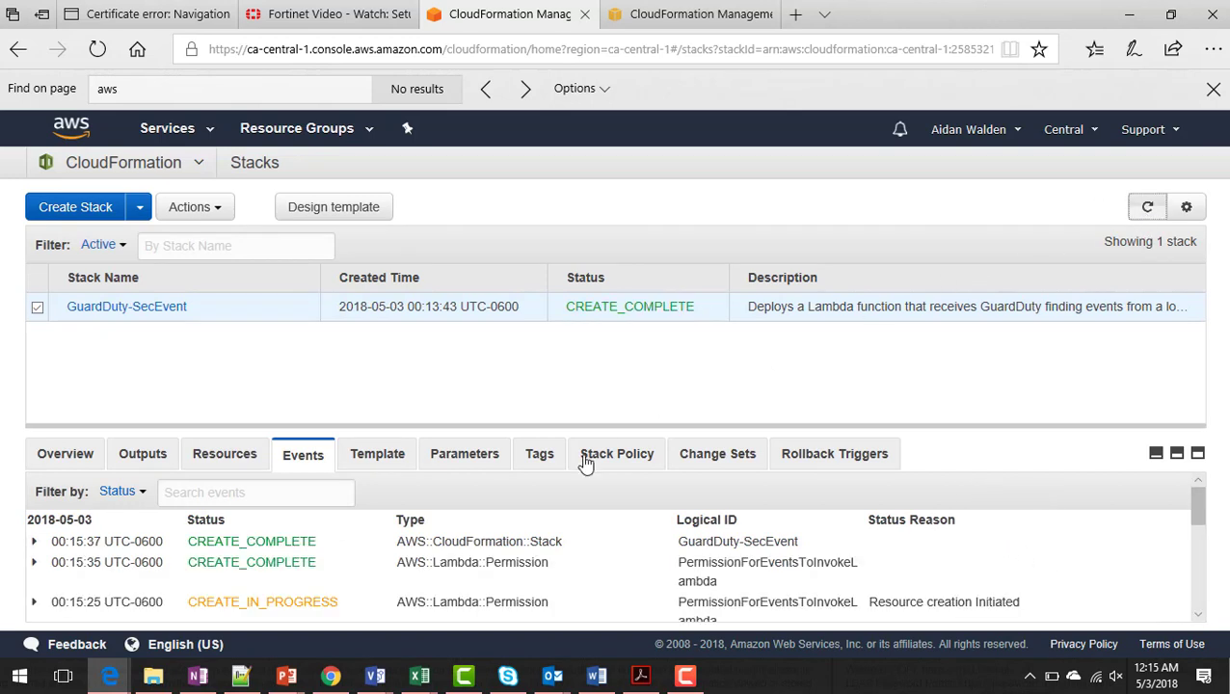
left_click(236, 459)
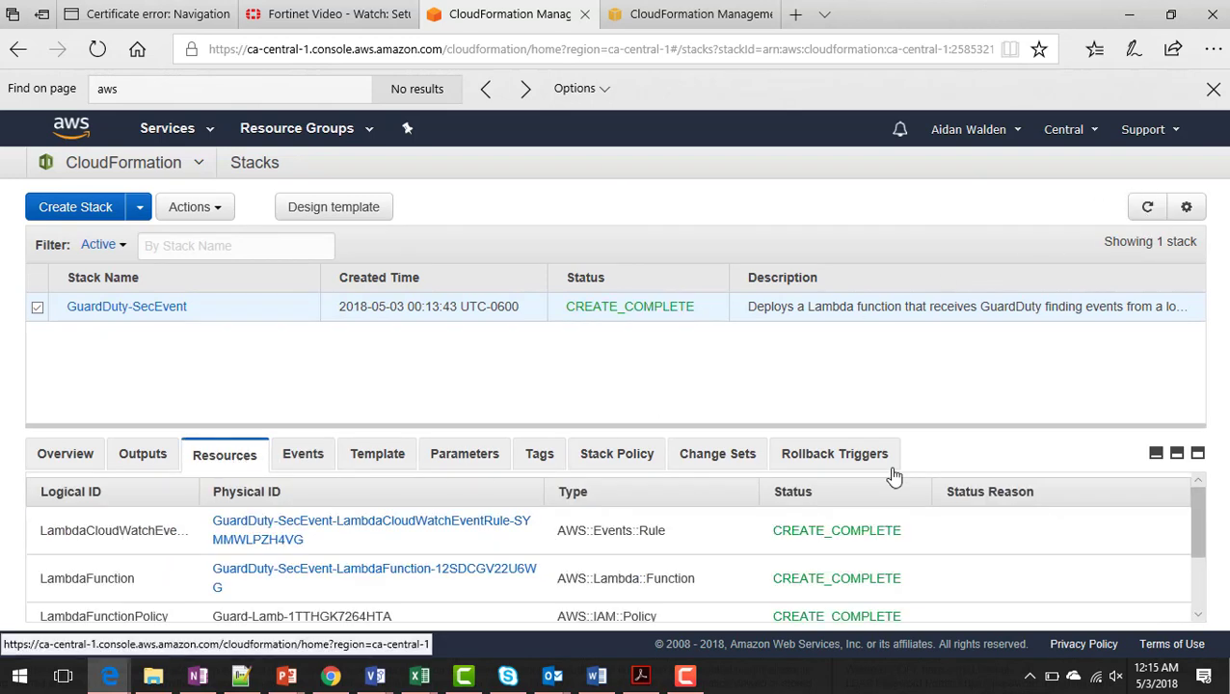
left_click_drag(1203, 518, 1202, 575)
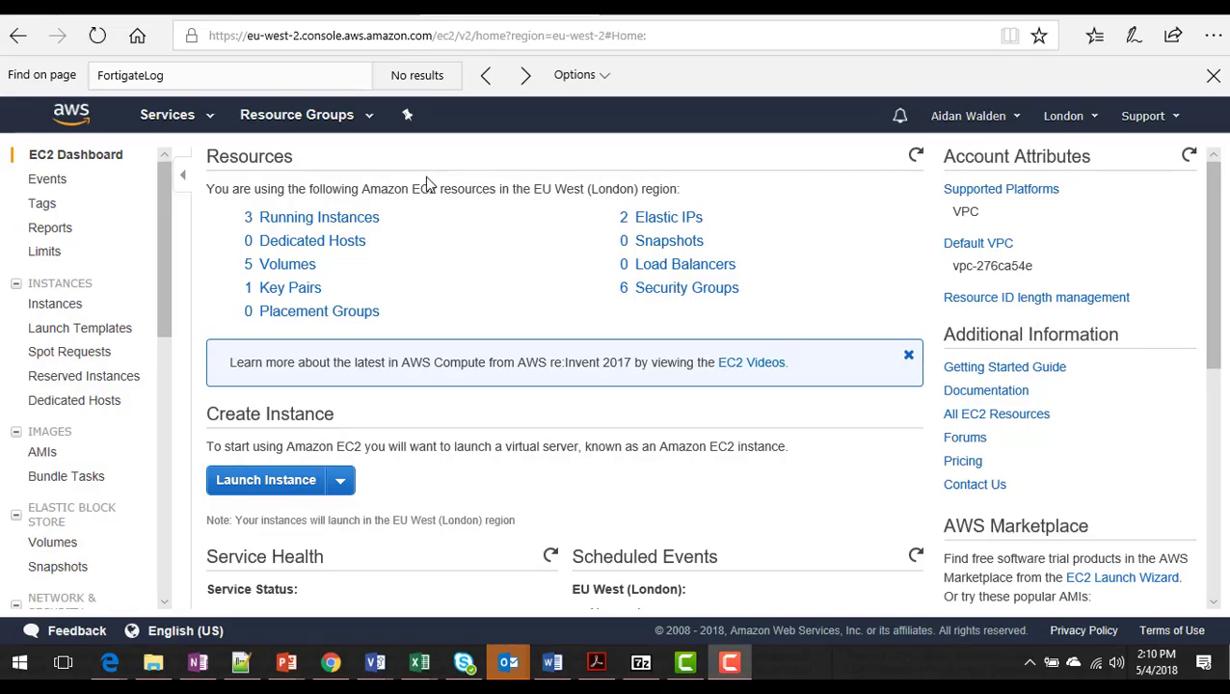
- Find GuardDuty through the Services search and enable it in the London region
left_click(219, 122)
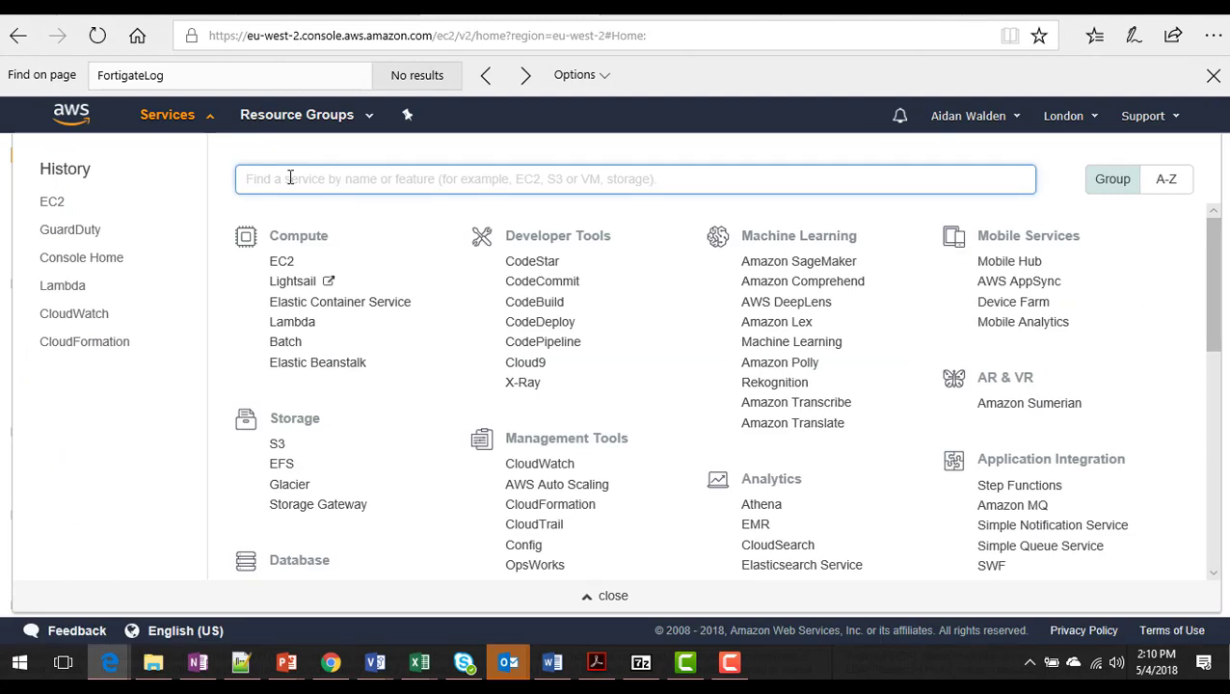
type("Guardy")
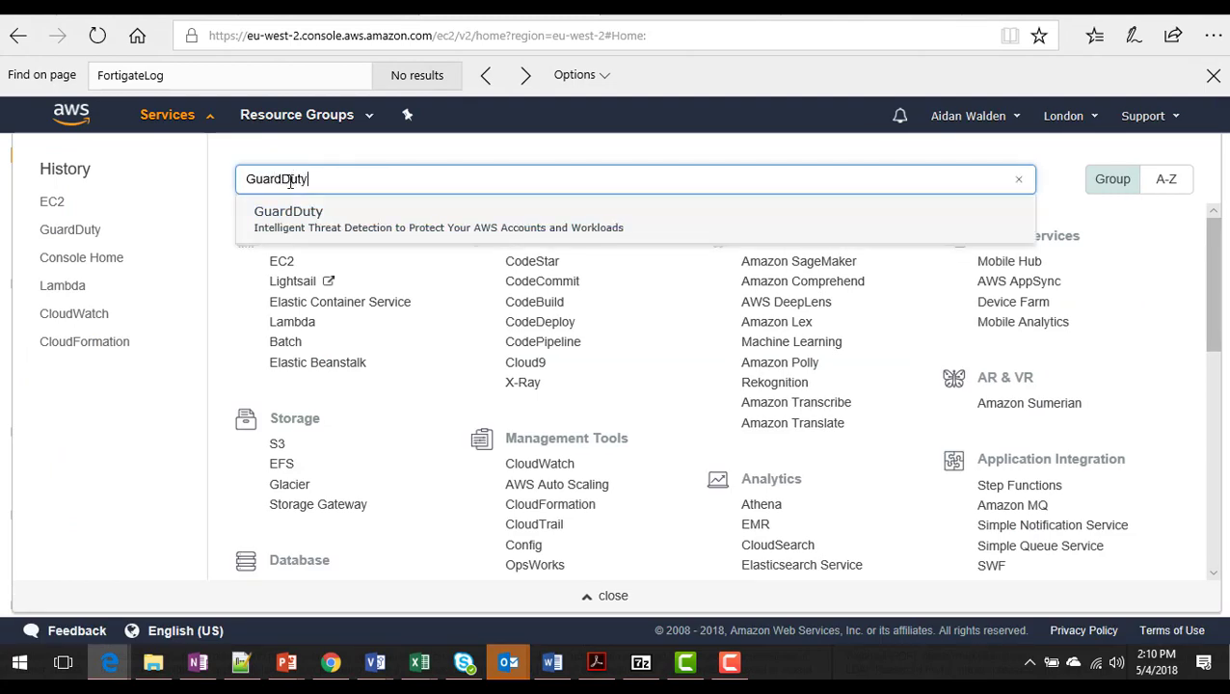
left_click(288, 212)
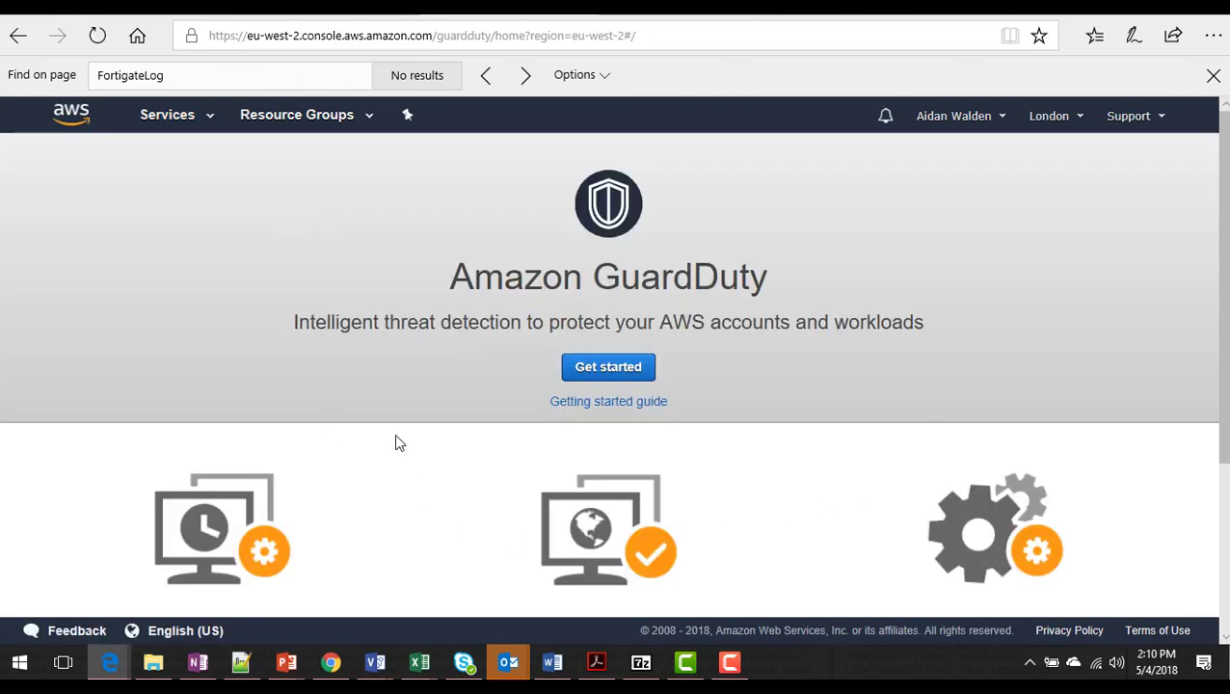
left_click(607, 368)
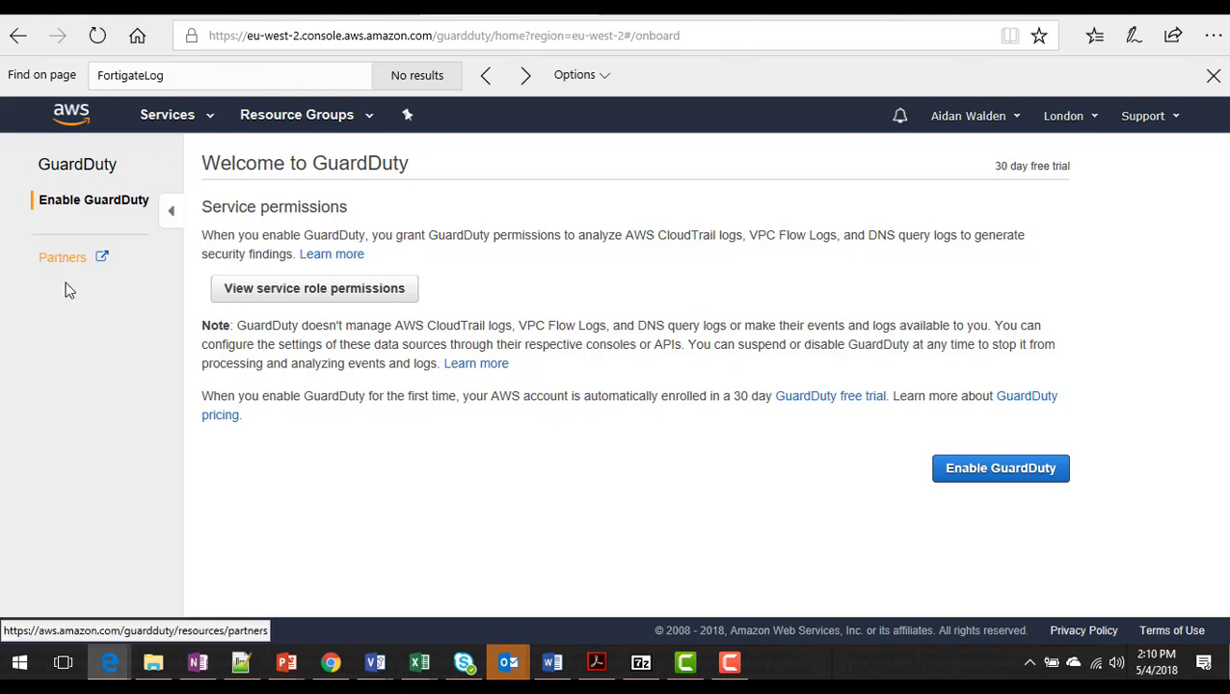
left_click(997, 472)
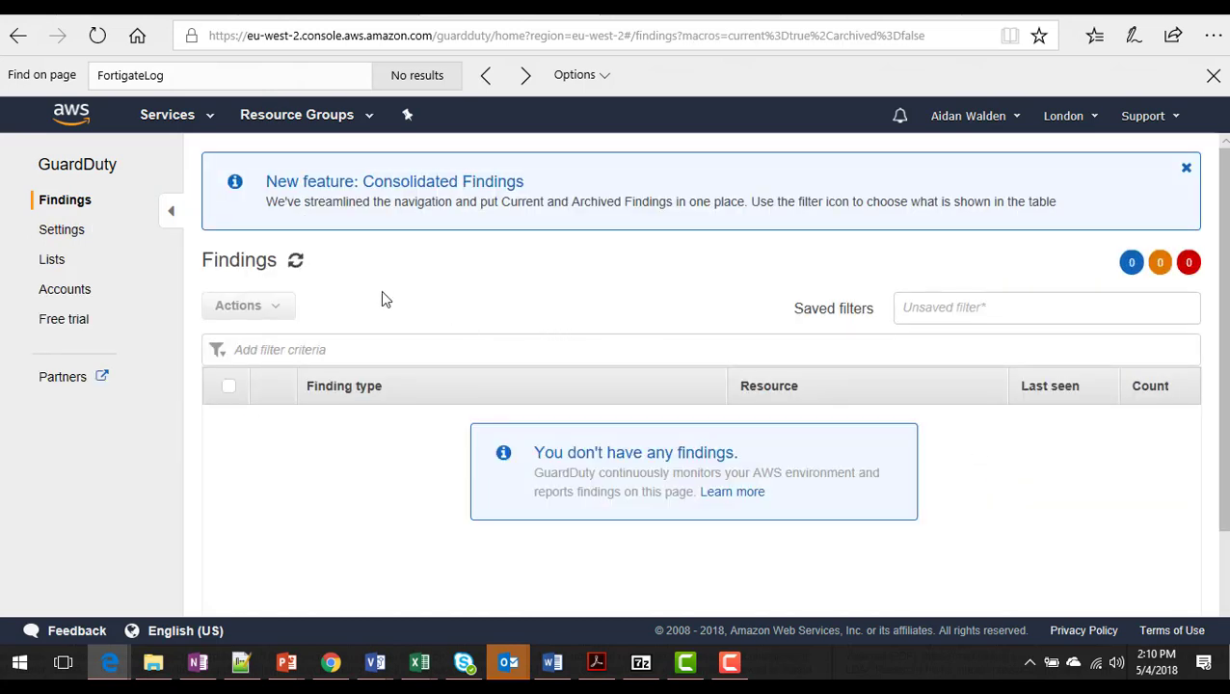
- Generate sample findings from the GuardDuty Settings page
left_click(81, 237)
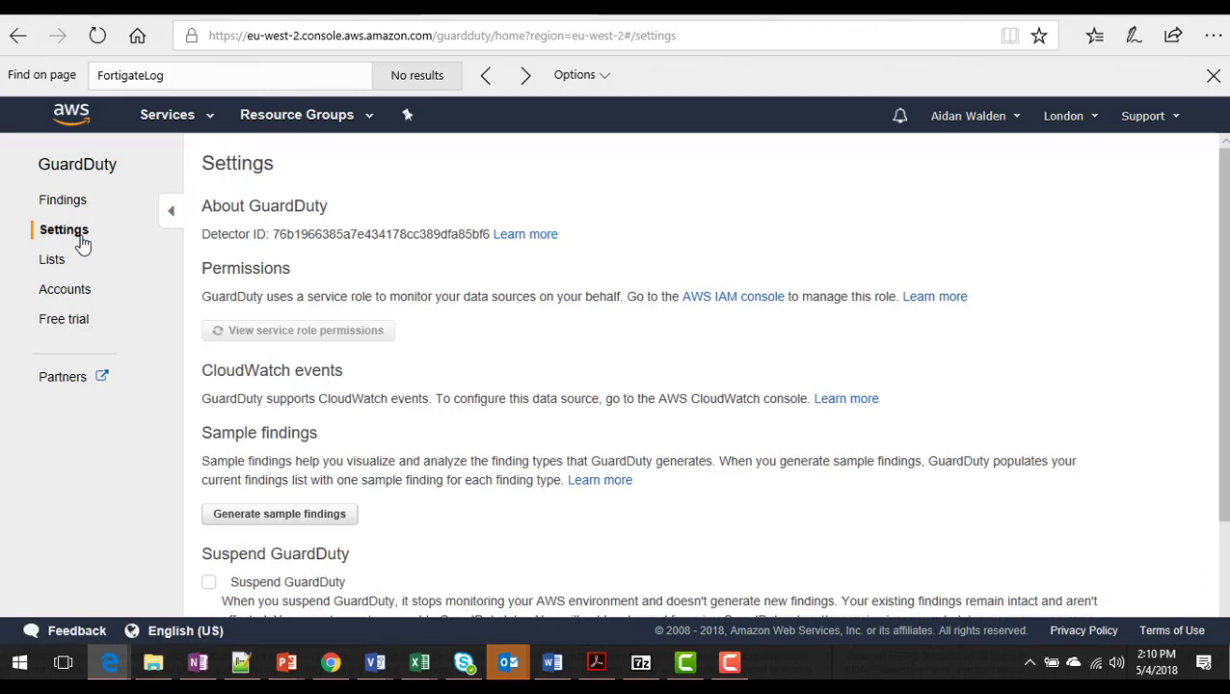
scroll(1080, 405, "down", 3)
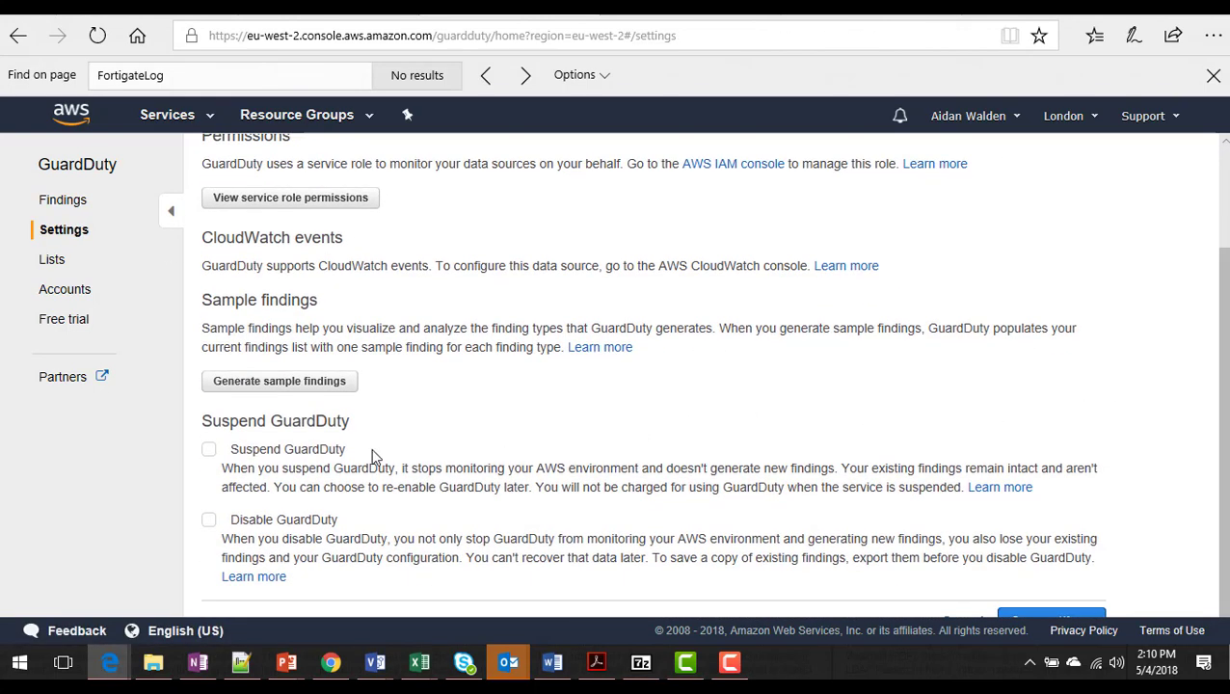
left_click(318, 383)
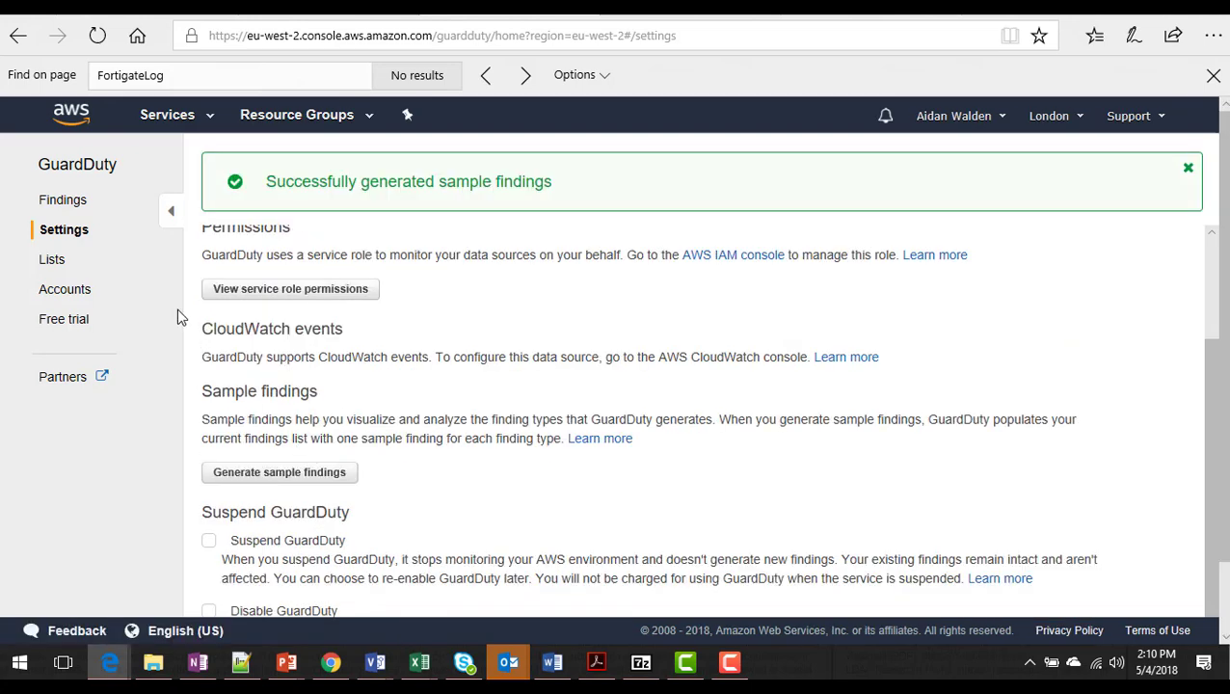
- Browse the Findings list of 42 [SAMPLE] findings
left_click(81, 201)
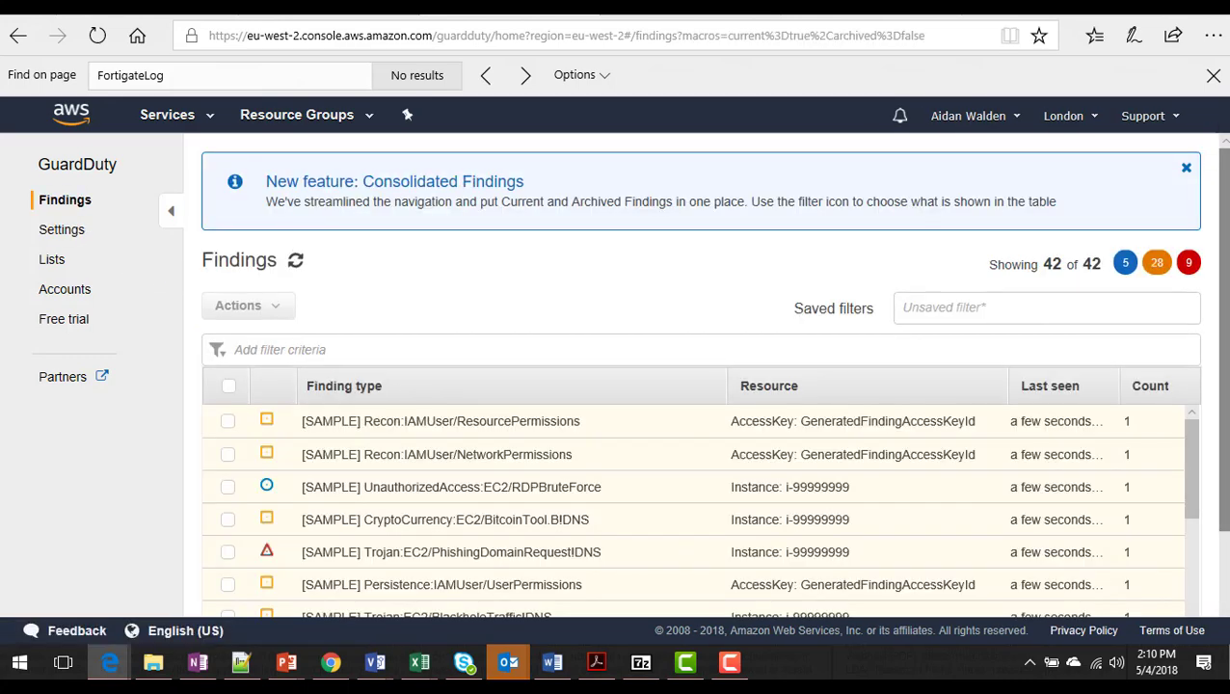
scroll(668, 384, "down", 2)
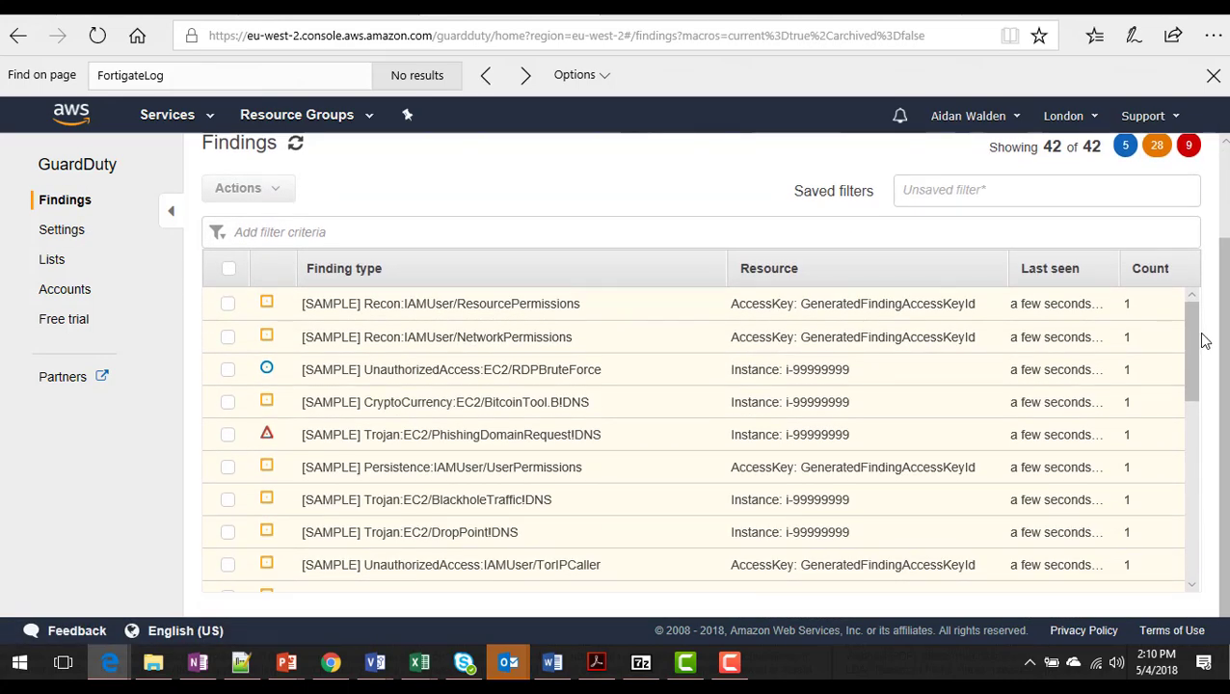
left_click_drag(1193, 337, 1189, 502)
left_click_drag(1223, 424, 1222, 328)
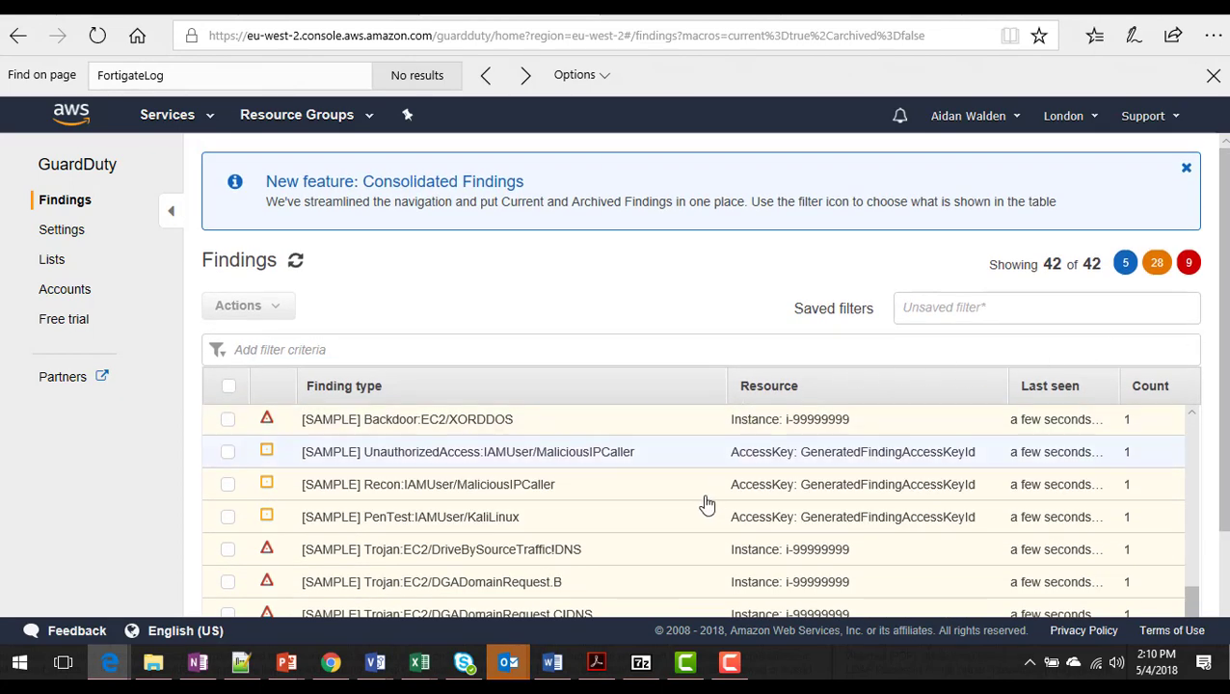
left_click(331, 662)
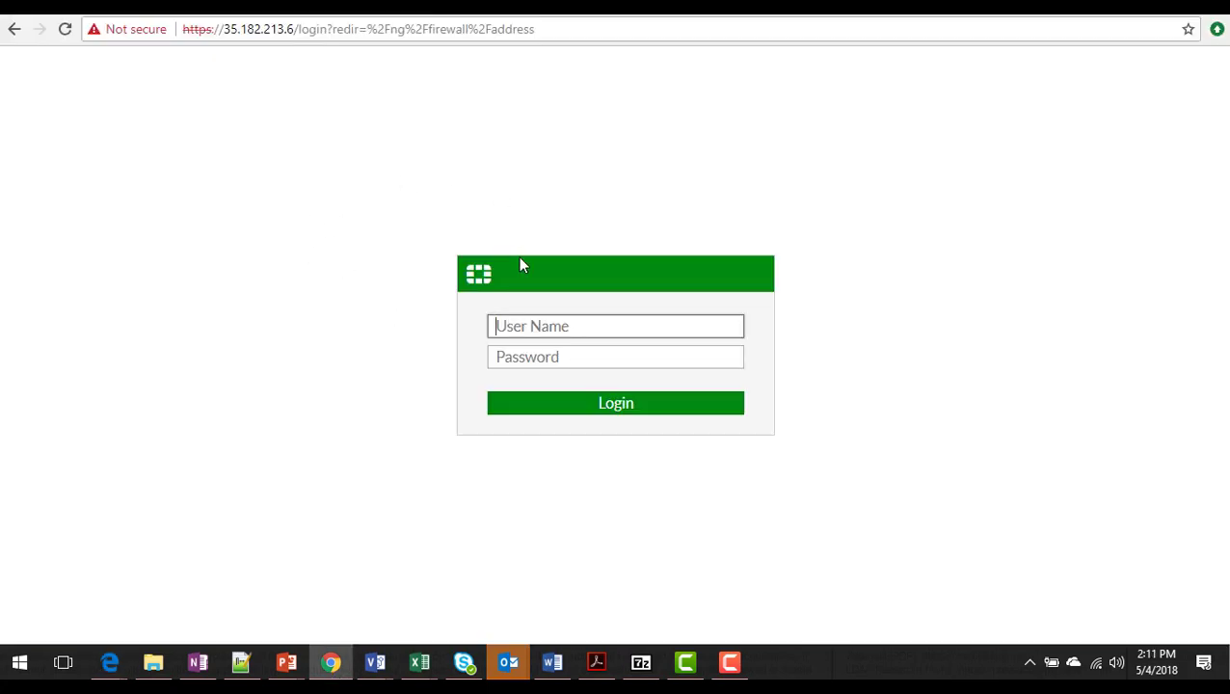
- Log in to the FortiGate web GUI with the admin username and password
type("admin")
key("Tab")
type("password")
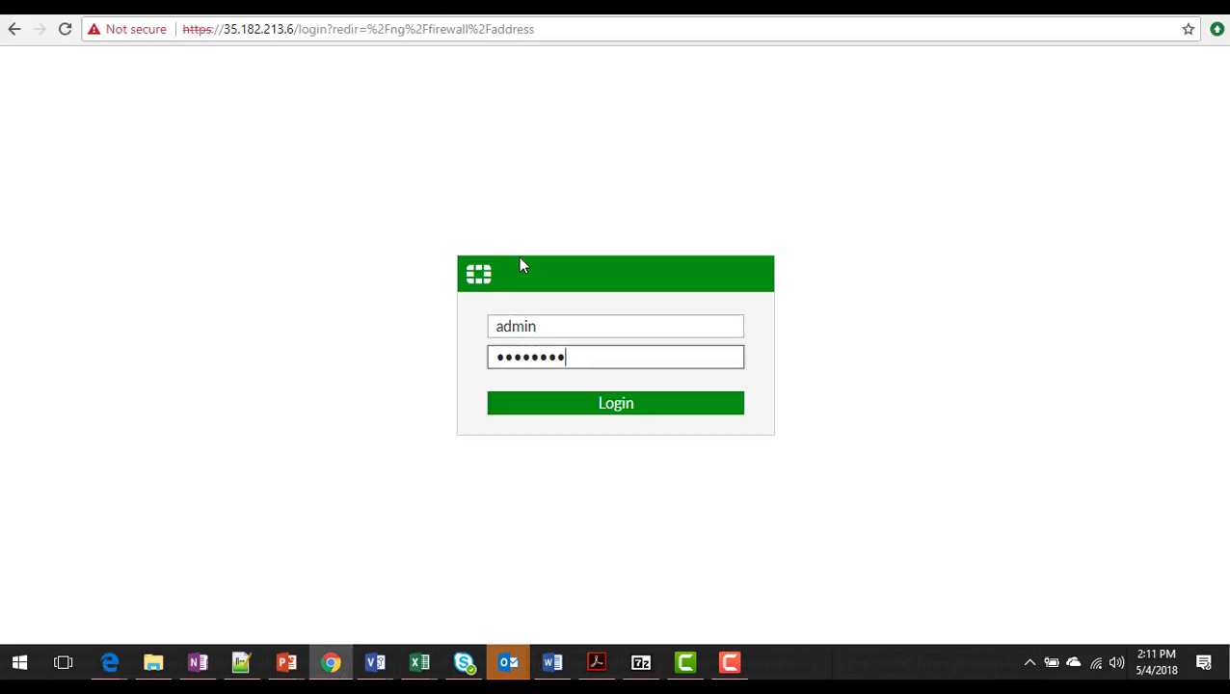
key("Return")
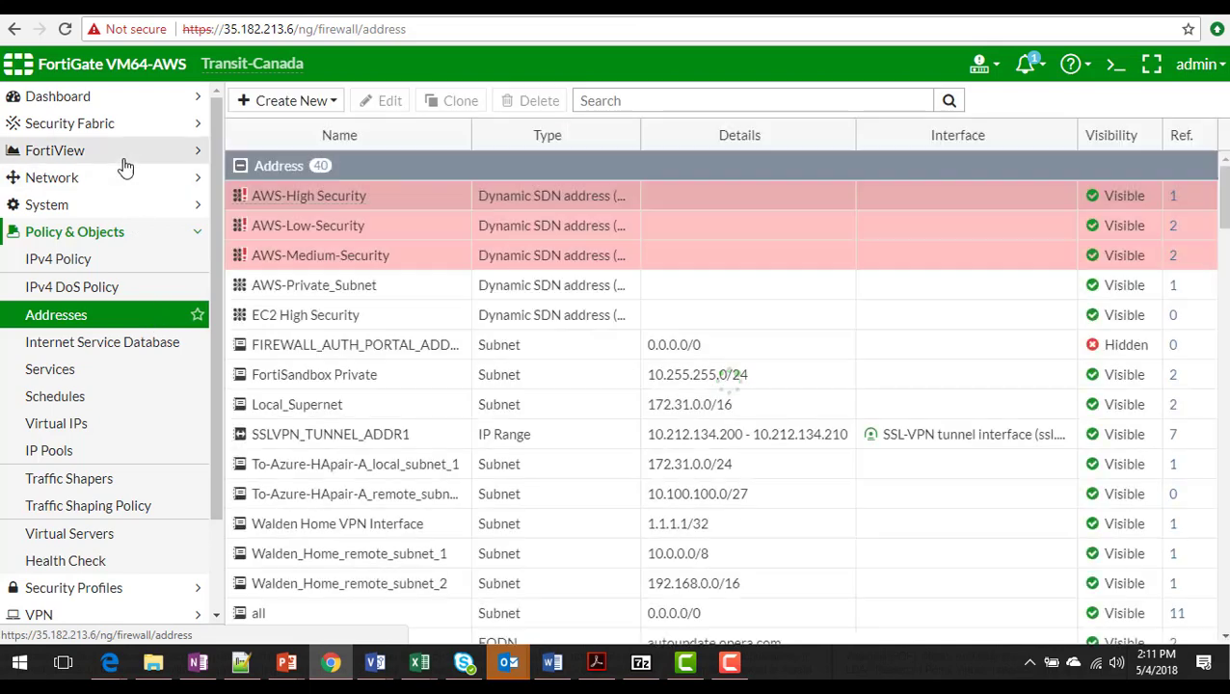
- Filter the Addresses list on 'gd' to show gdIp- objects and 44 gdGrp- groups
left_click(96, 315)
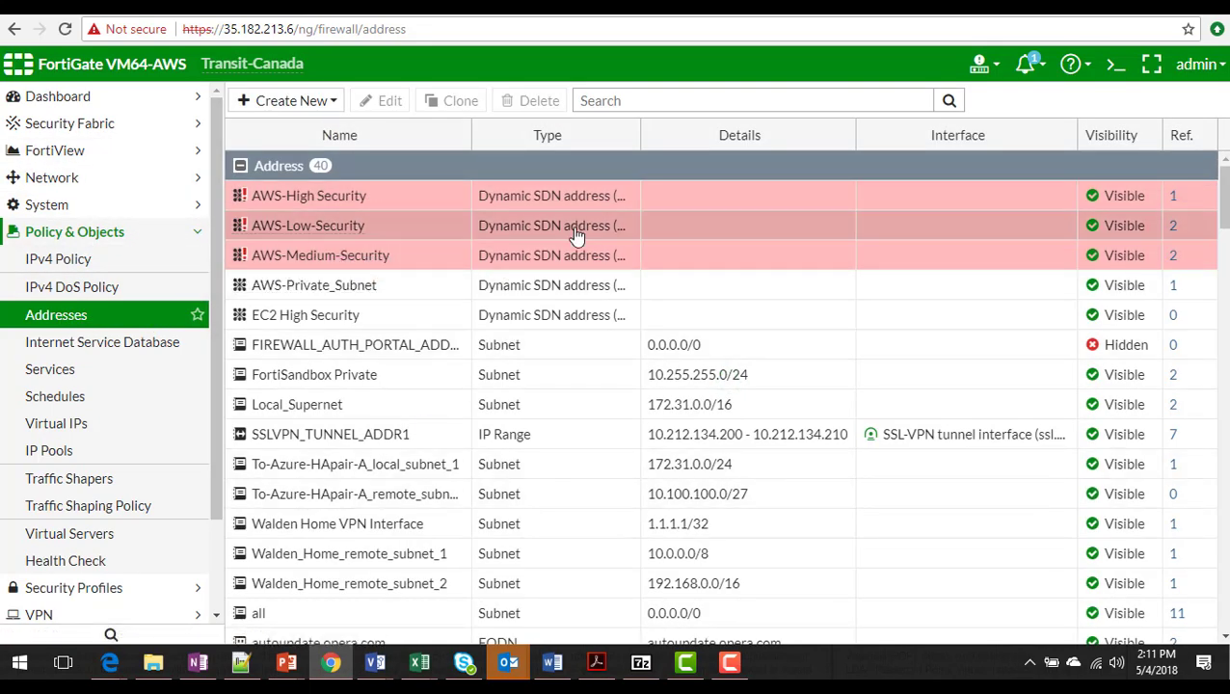
left_click(654, 98)
type("gd")
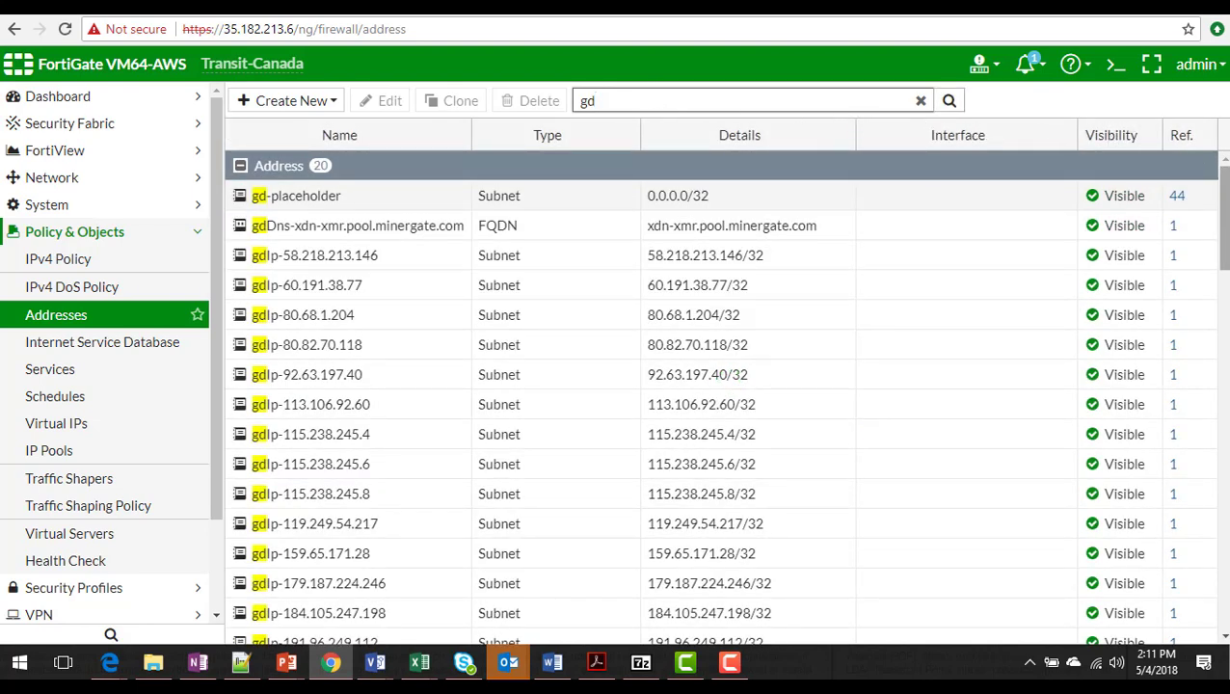
scroll(722, 395, "down", 1)
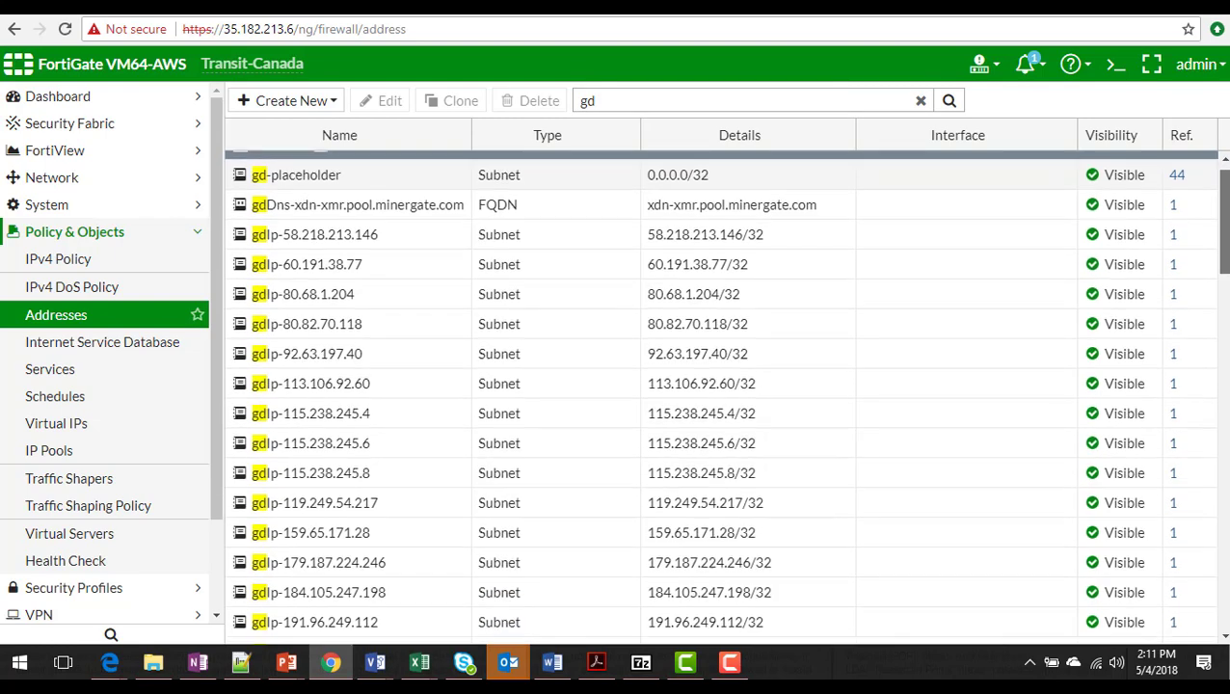
left_click_drag(1224, 224, 1224, 224)
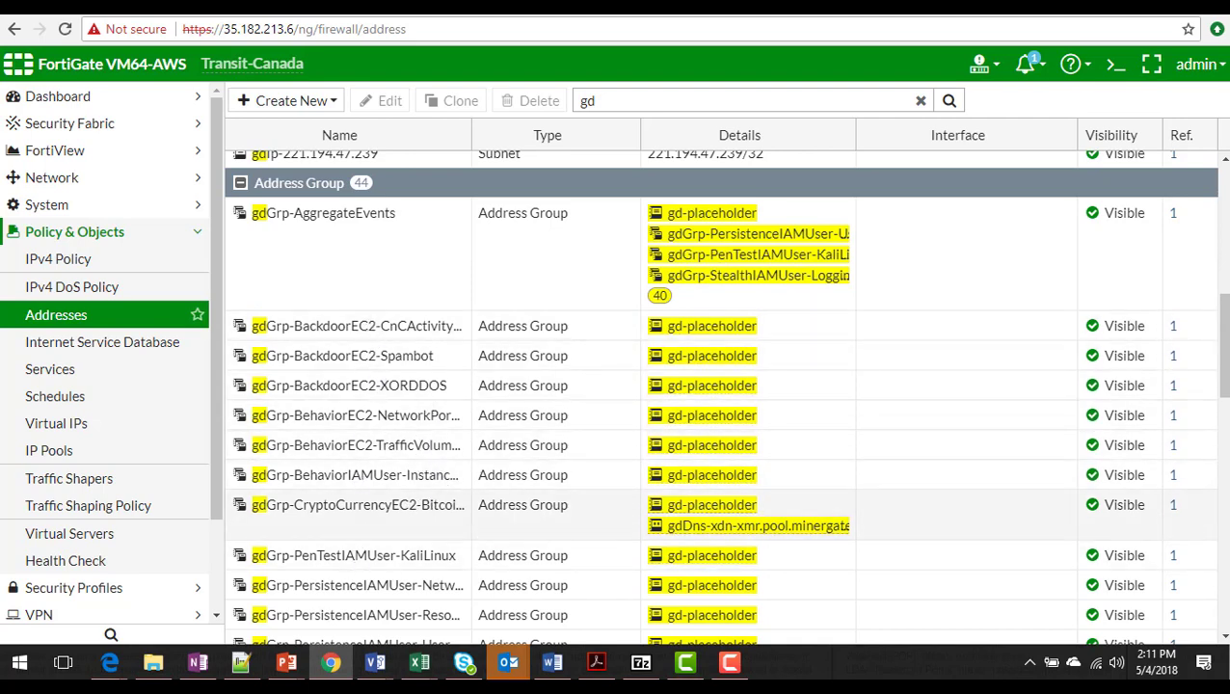
scroll(1222, 347, "down", 2)
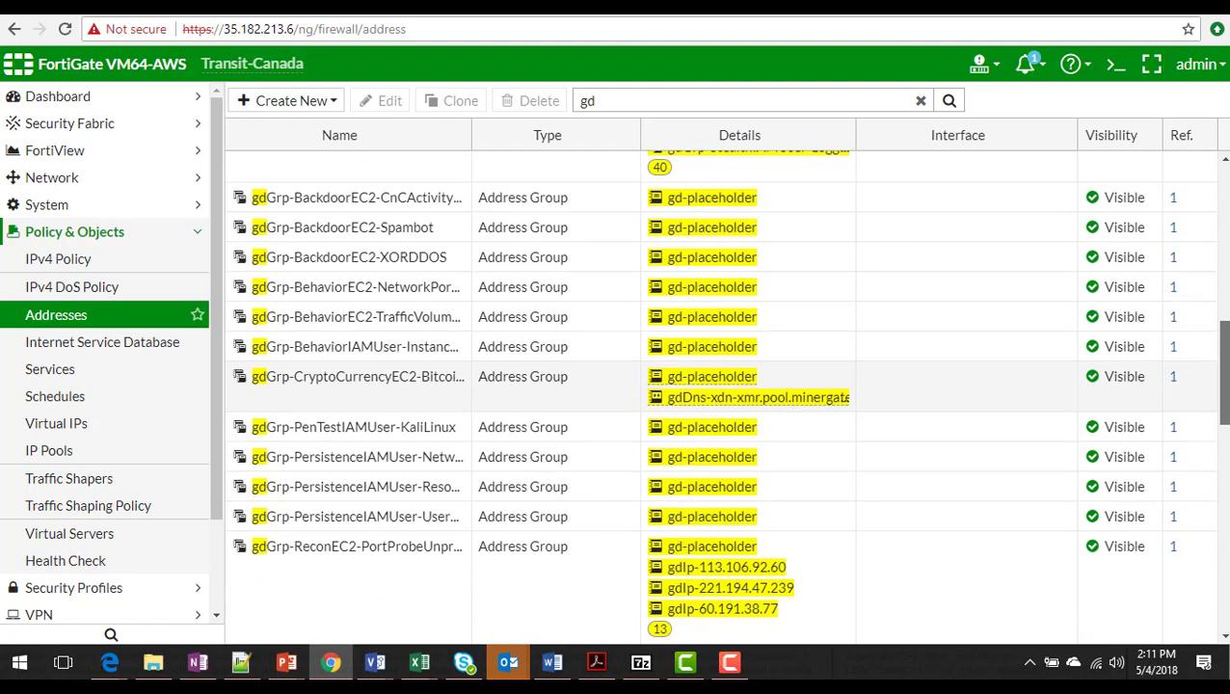
scroll(1222, 385, "down", 3)
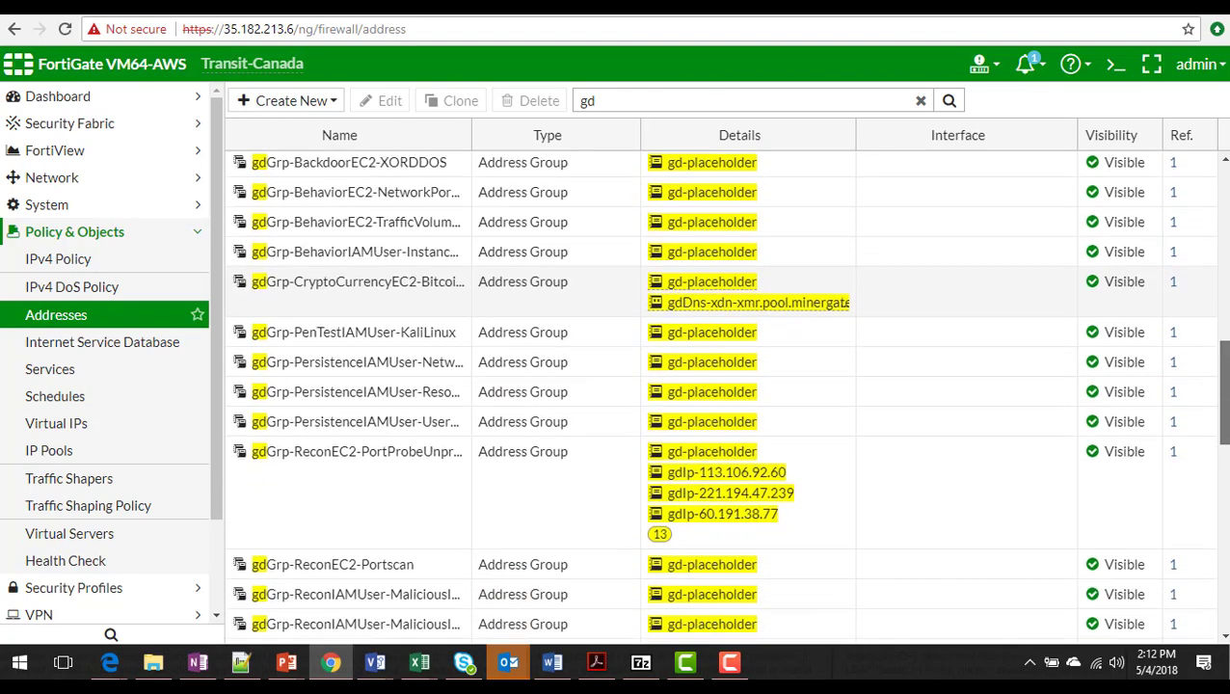
scroll(1222, 385, "up", 6)
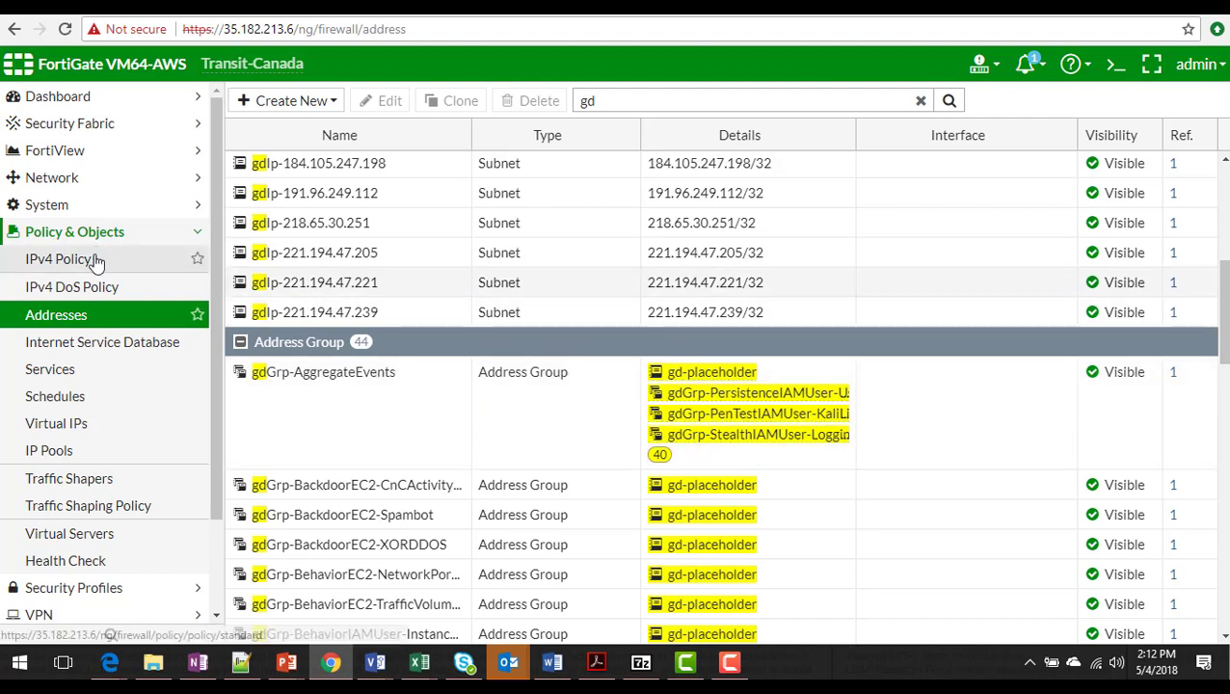
- Filter IPv4 policies by 'gd' and review GuardDuty Filter policy 16 without saving changes
left_click(96, 260)
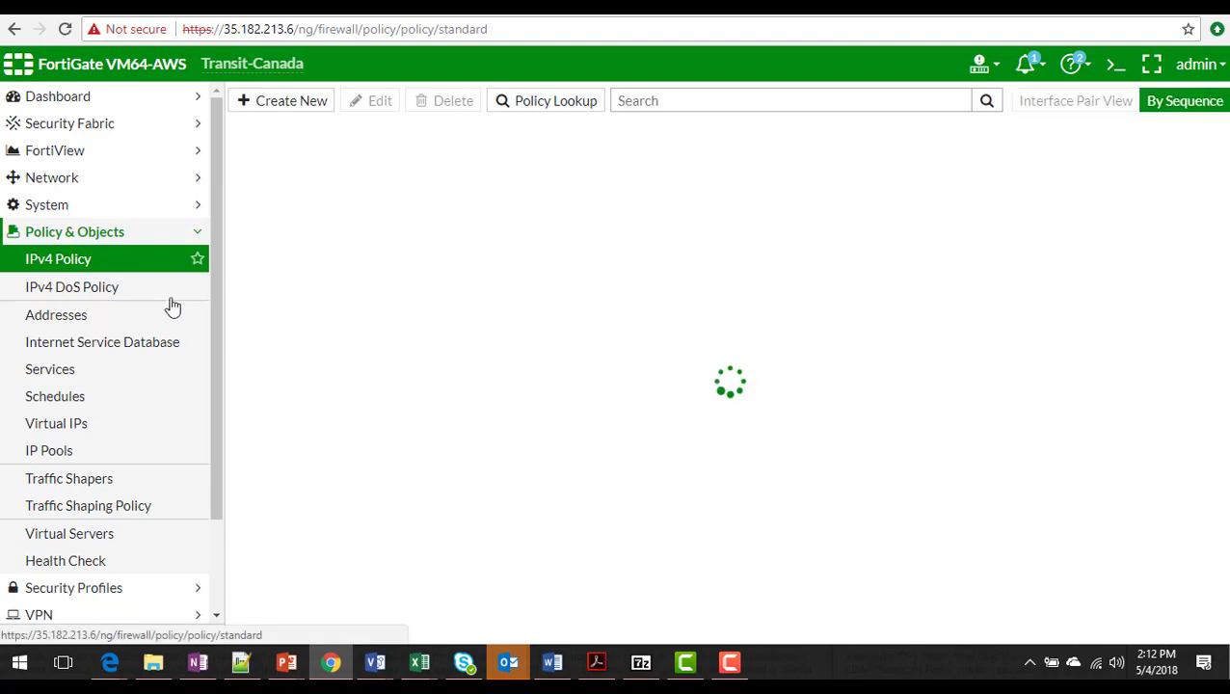
left_click(796, 108)
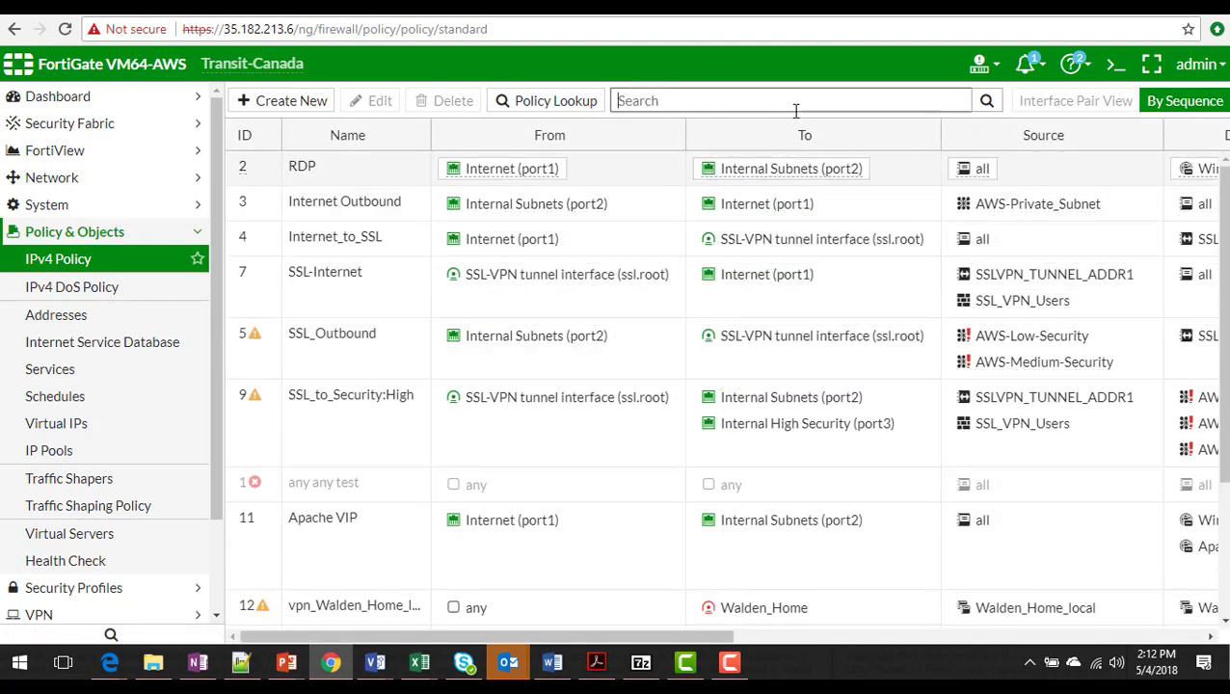
type("gd")
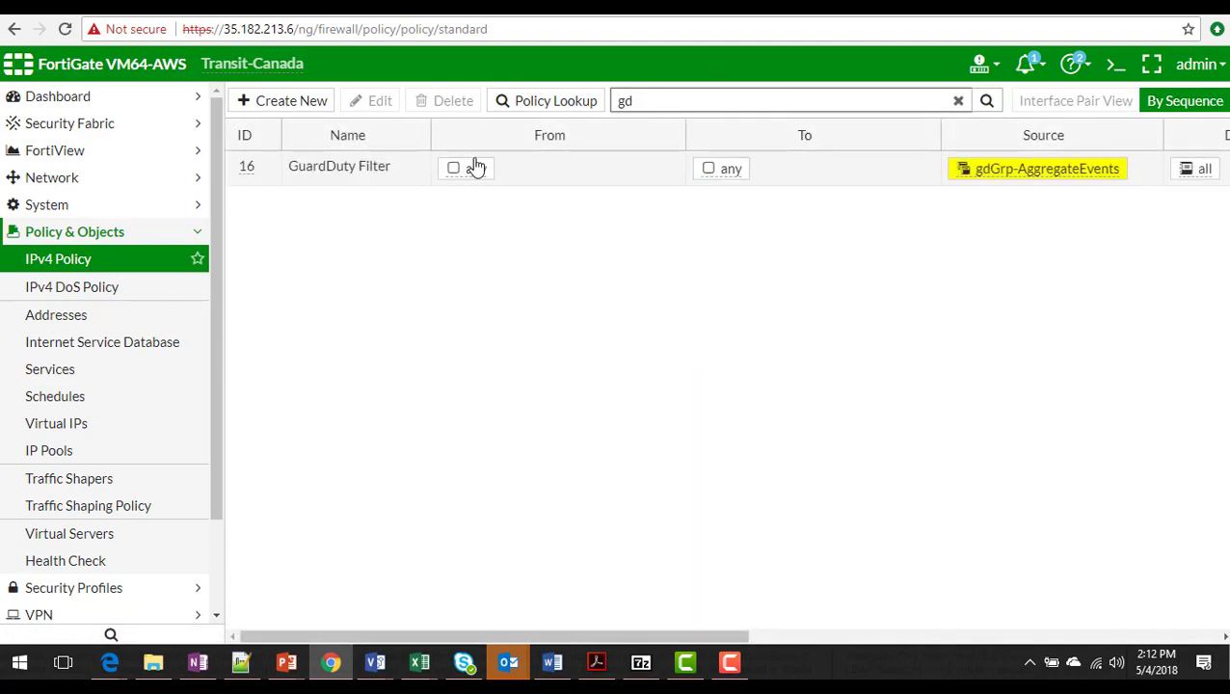
double_click(350, 176)
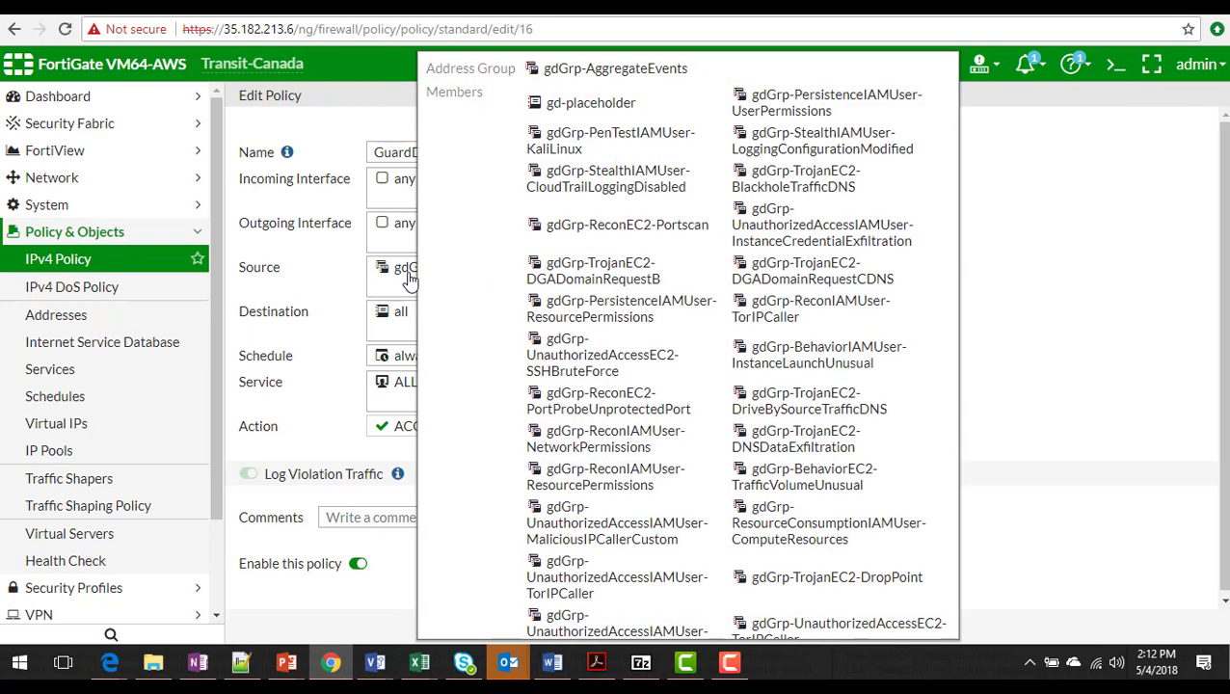
left_click(787, 627)
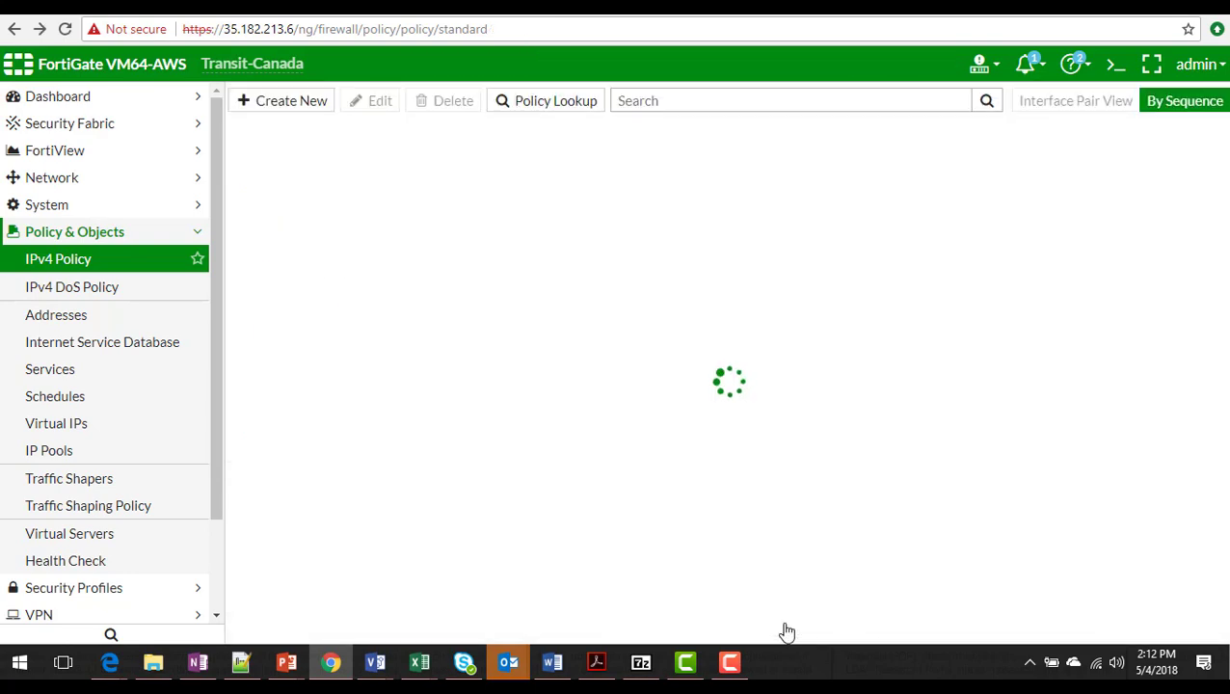